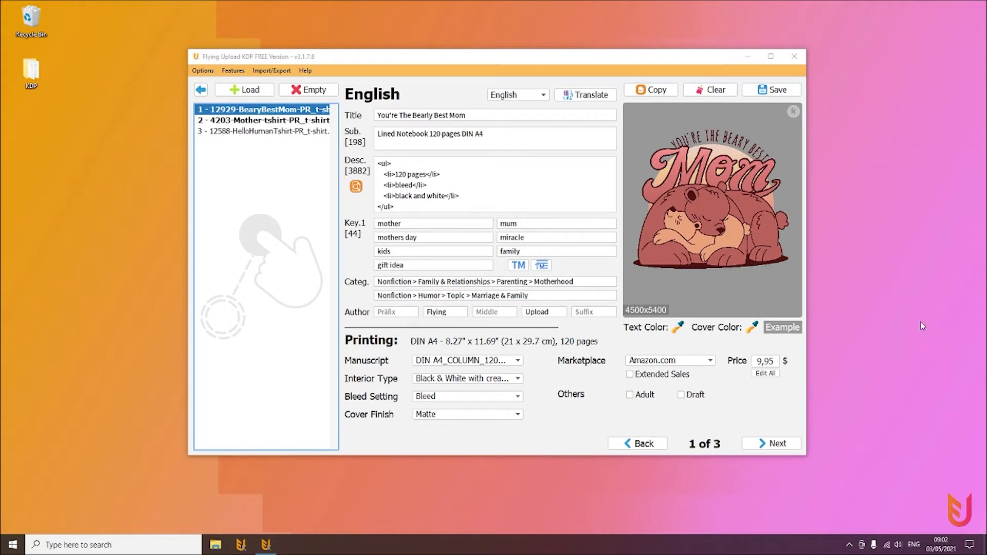
# Review the Mother and Hello Human listings, then go back to the start screen
pyautogui.click(307, 120)
pyautogui.click(315, 131)
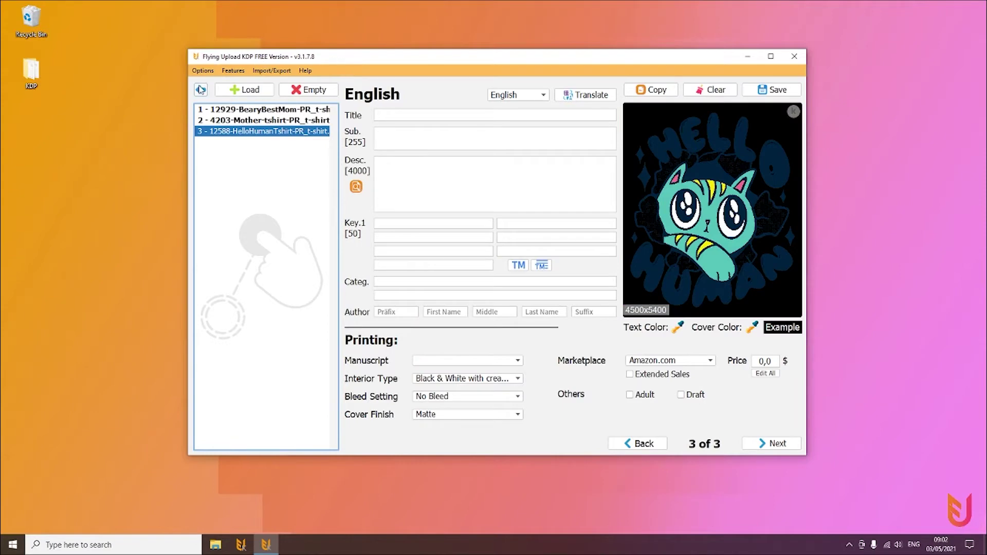
pyautogui.click(201, 90)
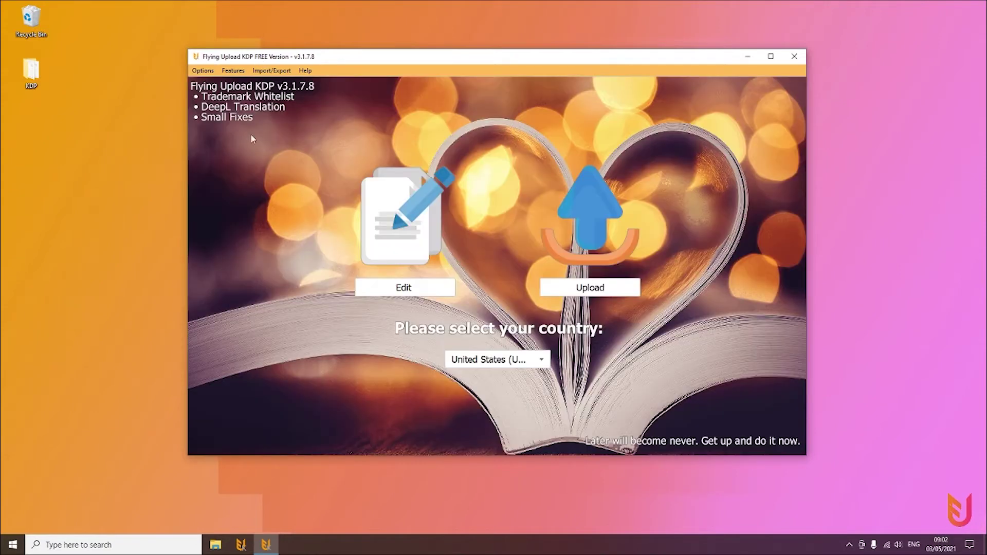
# Open the Upload view with the two t-shirt designs queued for Amazon KDP
pyautogui.click(599, 290)
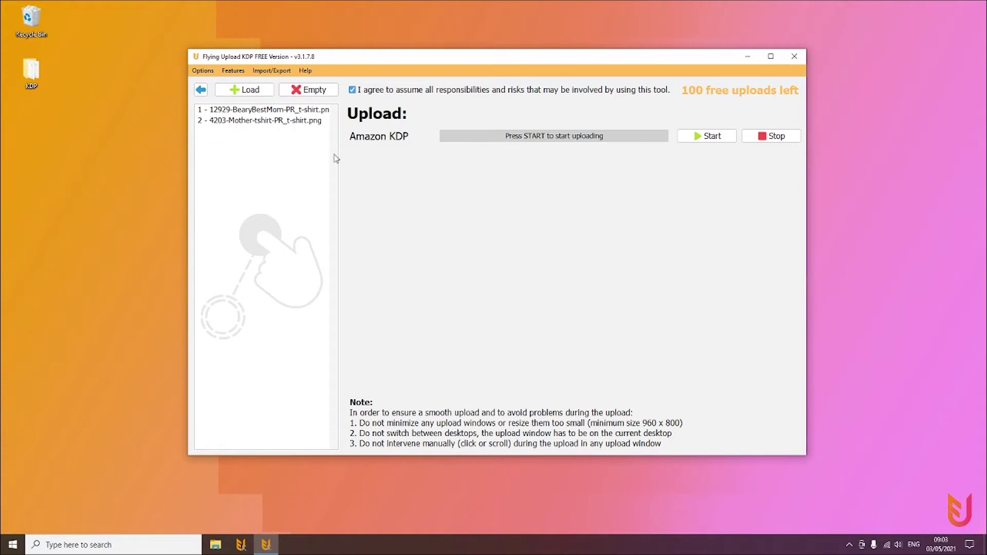
# Start the KDP upload and sign in to Kindle Direct Publishing with the account e-mail and password
pyautogui.click(689, 135)
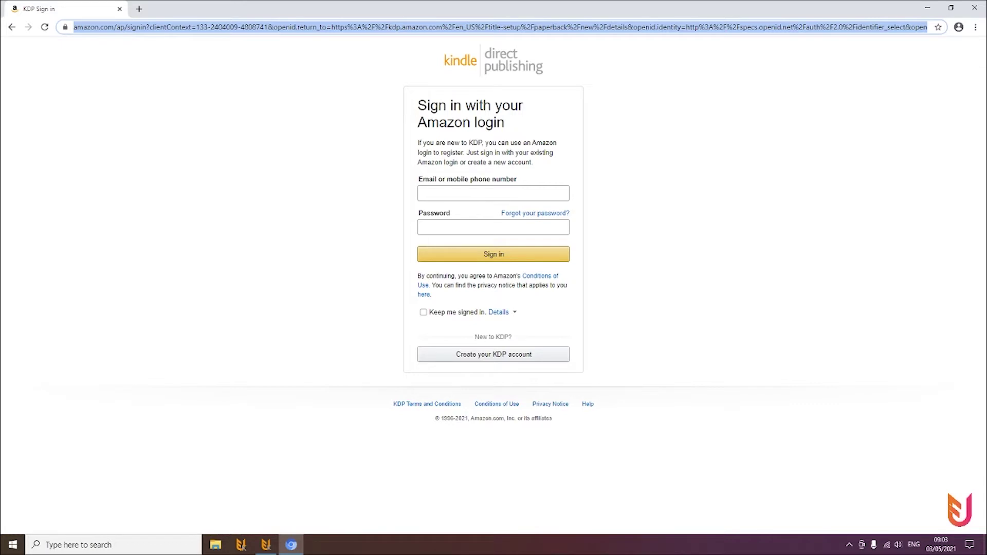
pyautogui.press('Tab')
pyautogui.hotkey('ctrl', 'v')
pyautogui.press('Return')
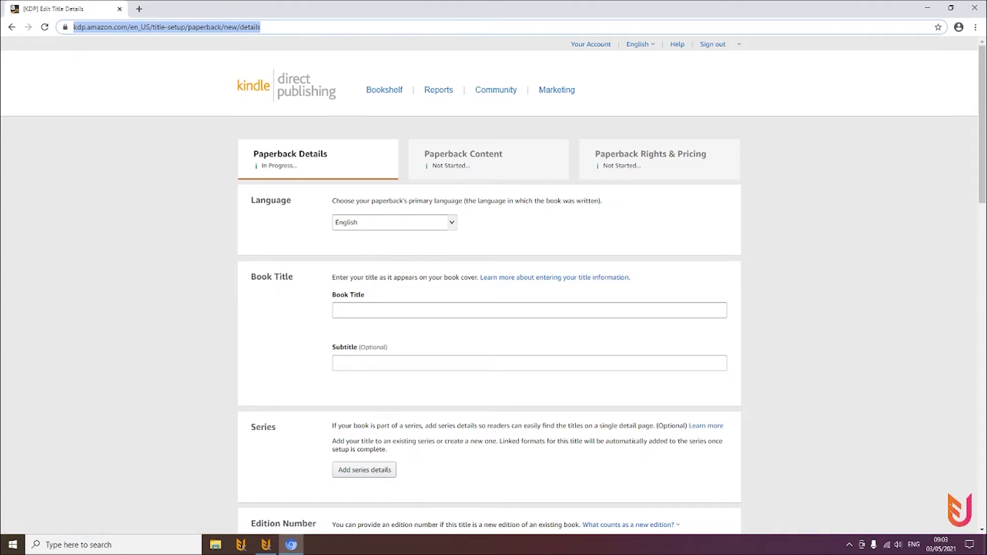
# Keep English and enter title 'Norm The Bunny Bird', subtitle 'Junior Storybook: 5 Minute Bed', author Flying Upload
pyautogui.hotkey('alt', 'Down')
pyautogui.press('Return')
pyautogui.press('Tab')
pyautogui.write('Norm The Bunny Bird')
pyautogui.press('Tab')
pyautogui.write('Junior Storybook: 5 Minute Bed')
pyautogui.press('Tab')
pyautogui.press('Tab')
pyautogui.press('Tab')
pyautogui.press('Tab')
pyautogui.write('Flying')
pyautogui.press('Tab')
pyautogui.press('Tab')
pyautogui.write('Upload')
# Paste the description and add seven keywords: mother, mum, mothers day, mumsie, kids, bunny, gift ideas
pyautogui.press('Tab')
pyautogui.press('Tab')
pyautogui.press('Tab')
pyautogui.press('Tab')
pyautogui.press('Tab')
pyautogui.press('Tab')
pyautogui.press('Tab')
pyautogui.press('Tab')
pyautogui.press('Tab')
pyautogui.press('Tab')
pyautogui.hotkey('ctrl', 'v')
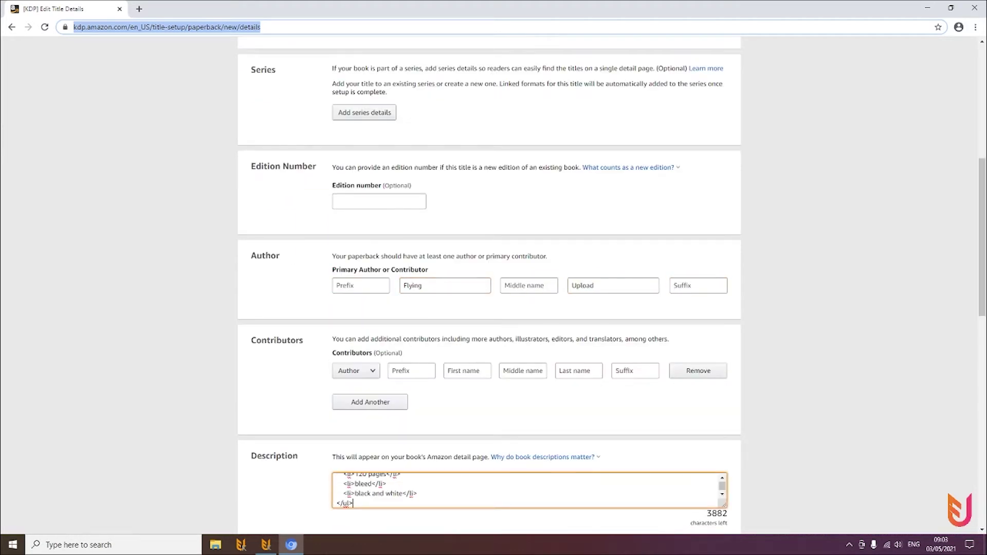
pyautogui.press('Tab')
pyautogui.press('Tab')
pyautogui.press('Tab')
pyautogui.write('mother\tmum\tmothers day\tmumsie\tkids\tbunny\tgift ideas')
# Open the category chooser and expand Nonfiction to browse for the two categories
pyautogui.press('Tab')
pyautogui.press('Tab')
pyautogui.press('Return')
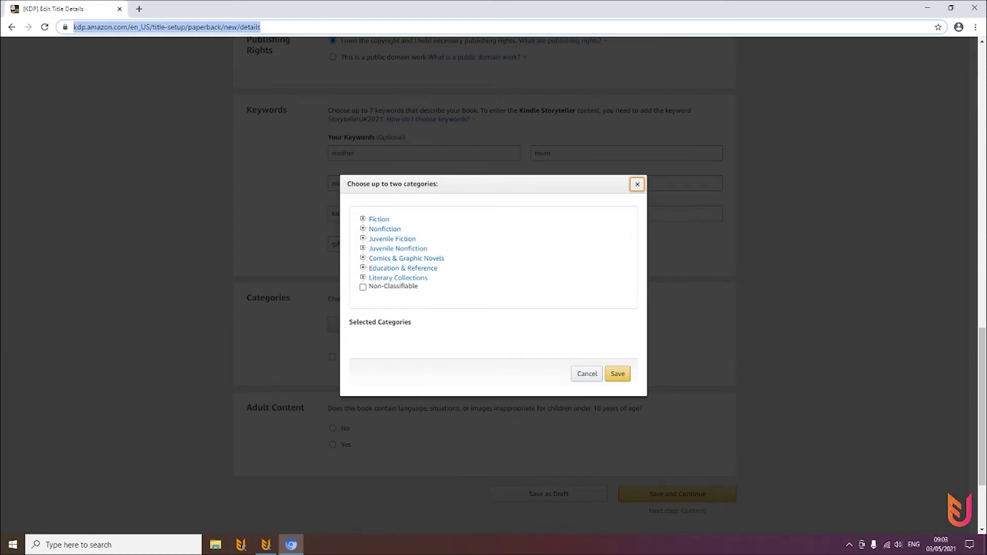
pyautogui.press('Tab')
pyautogui.press('Return')
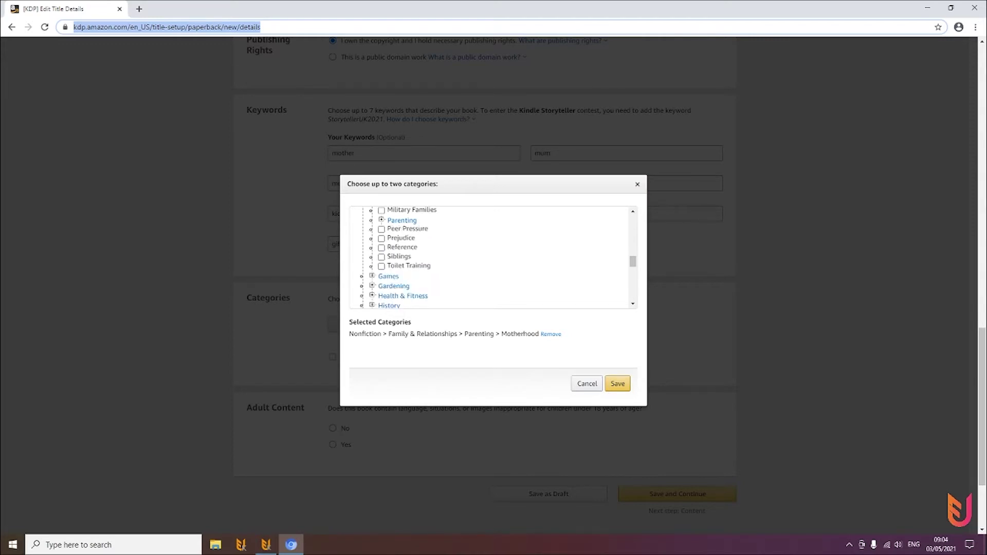
pyautogui.scroll(-4, 491, 257)
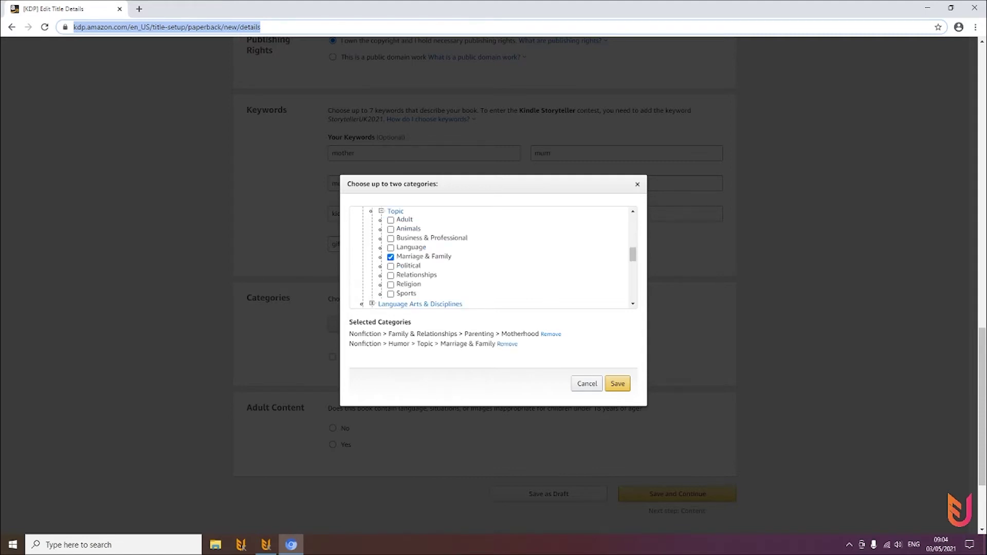
pyautogui.scroll(-1, 491, 257)
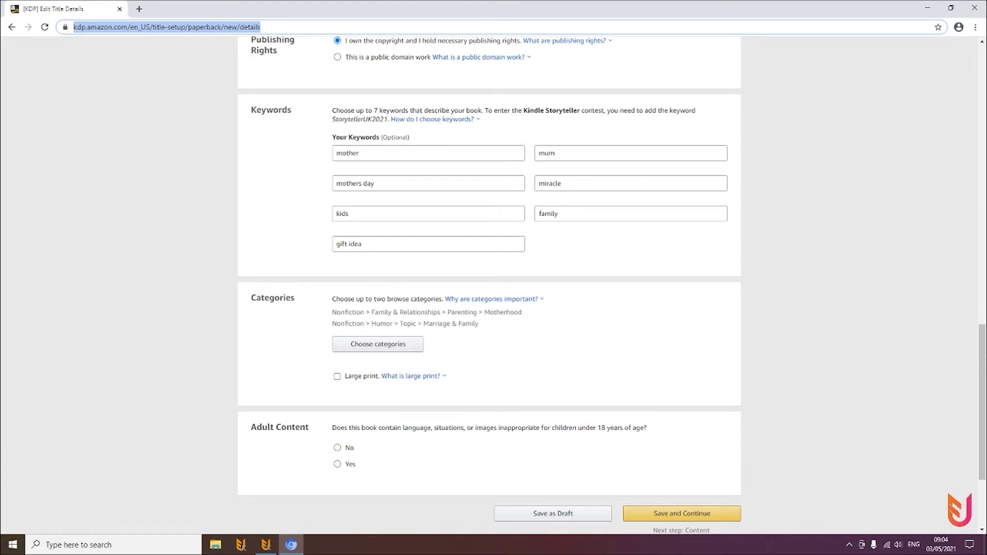
pyautogui.scroll(-3, 494, 283)
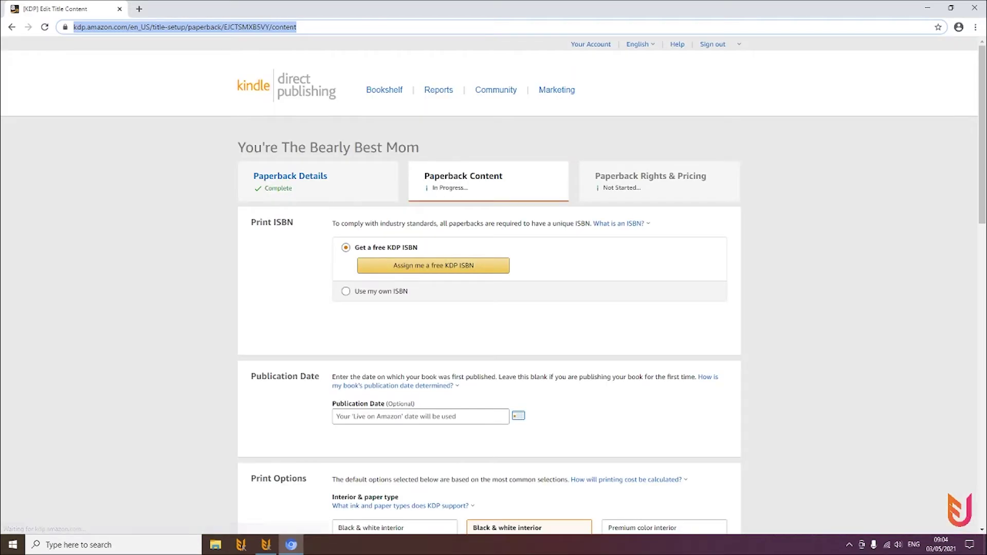
# Assign a free KDP ISBN and scroll down to the trim size and cover finish options
pyautogui.click(433, 266)
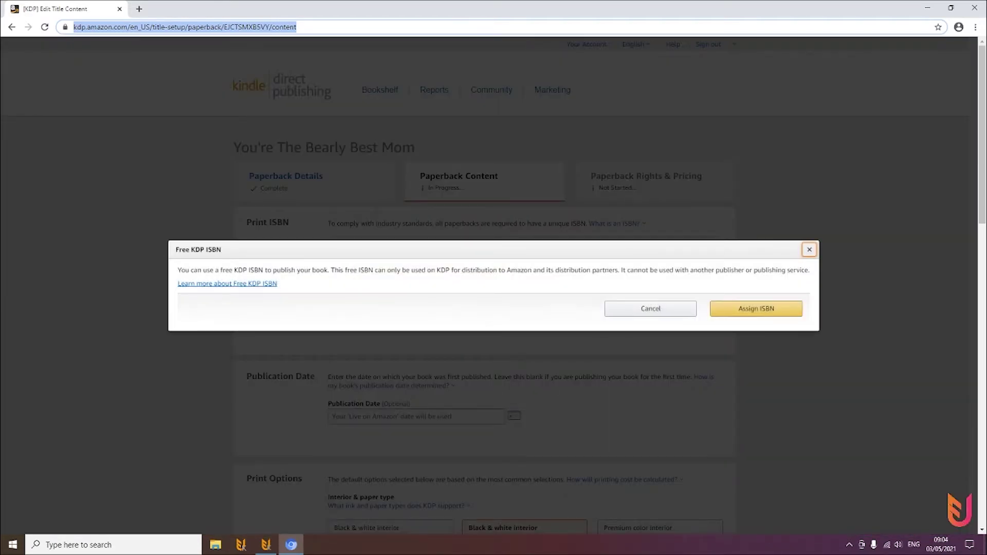
pyautogui.click(754, 307)
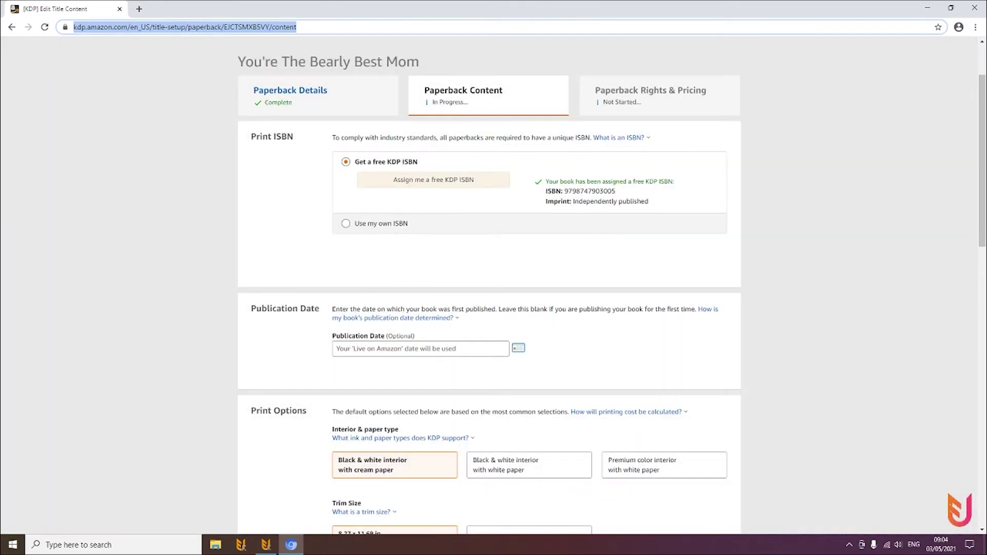
pyautogui.scroll(-4, 494, 288)
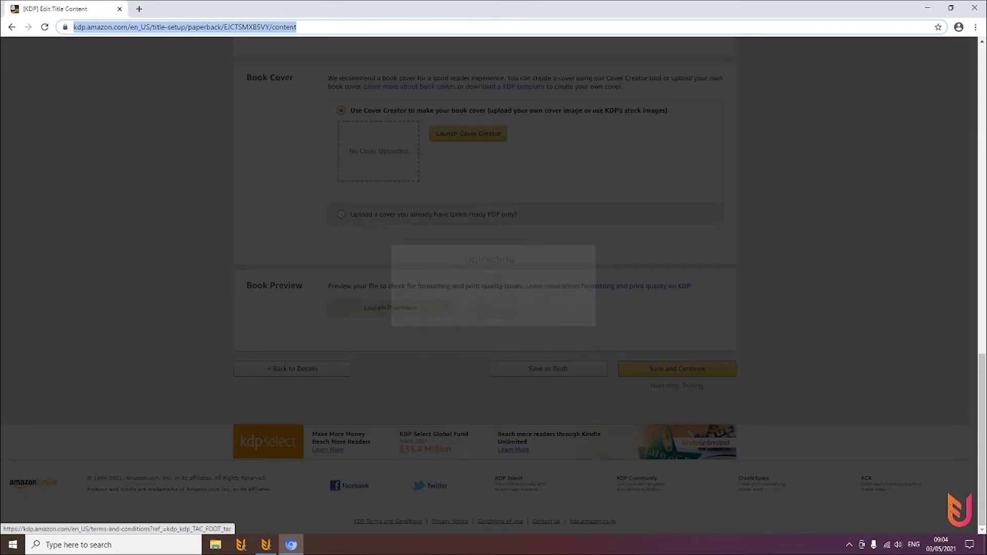
pyautogui.scroll(-4, 494, 288)
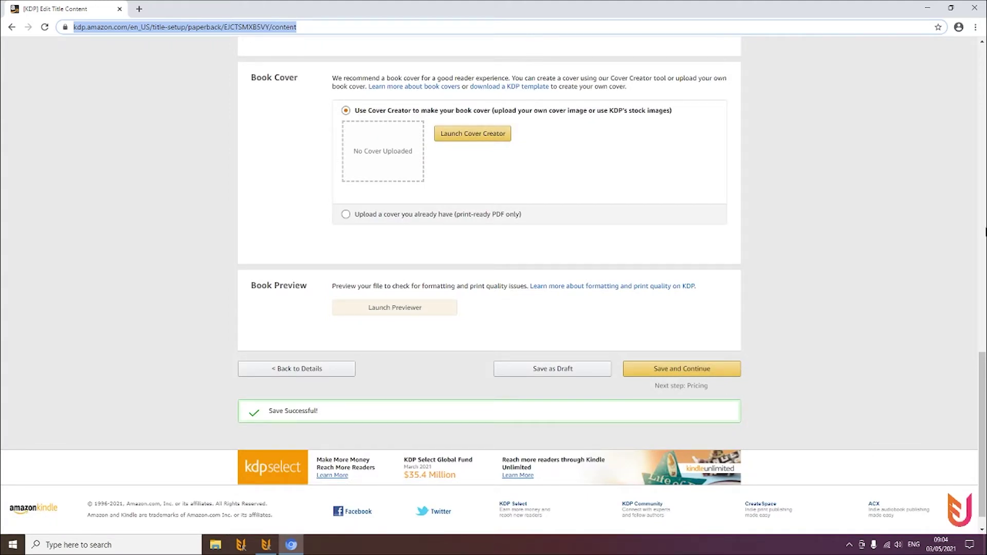
pyautogui.moveTo(982, 368); pyautogui.dragTo(970, 309)
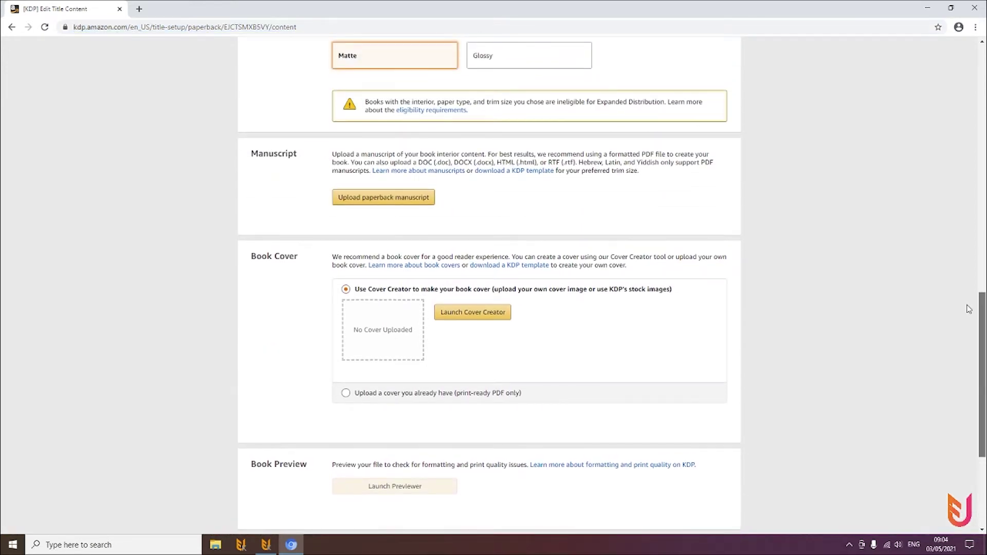
# Scroll to the manuscript upload area, then check Flying Upload's progress from the taskbar
pyautogui.scroll(-1, 969, 308)
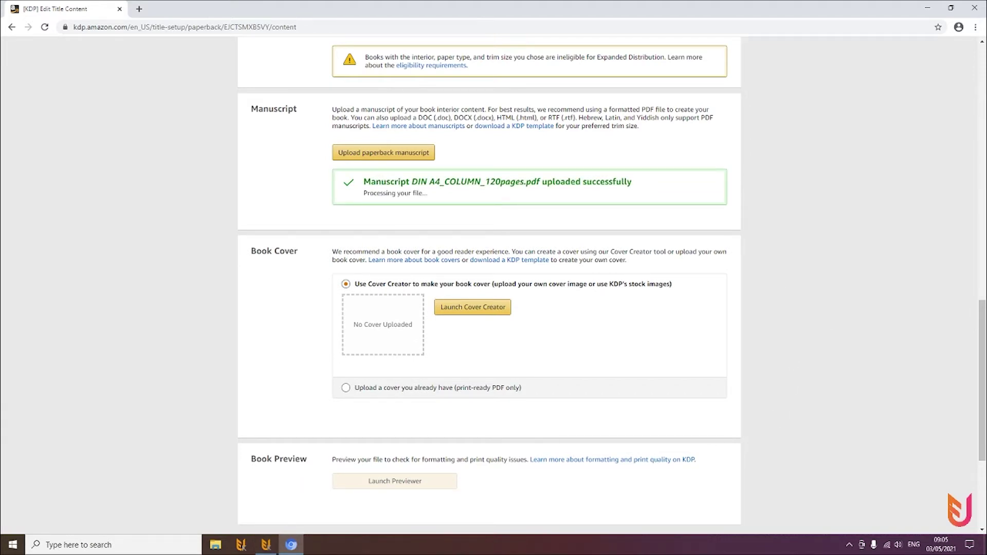
pyautogui.click(265, 545)
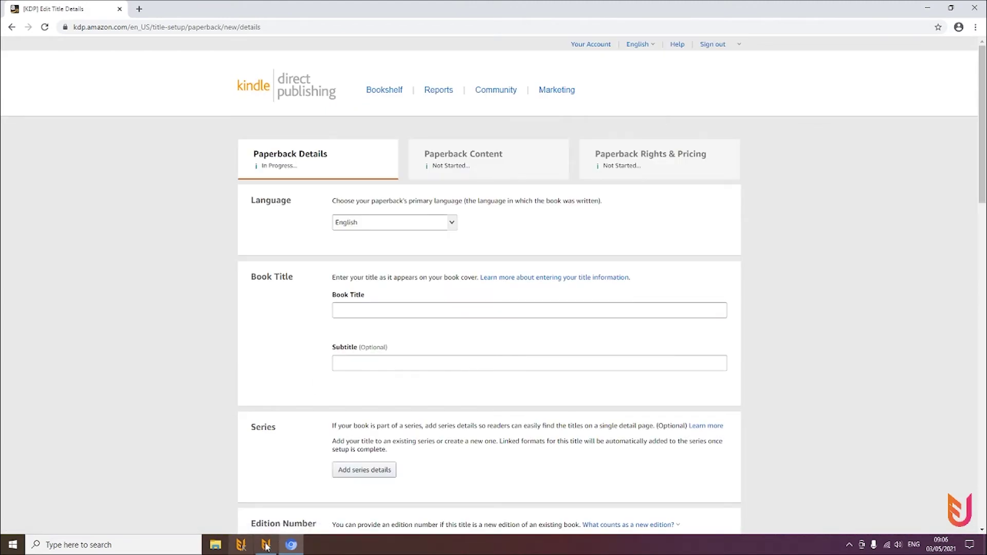
# Bring Flying Upload forward to see it at 25% on design 2 of 2
pyautogui.click(266, 546)
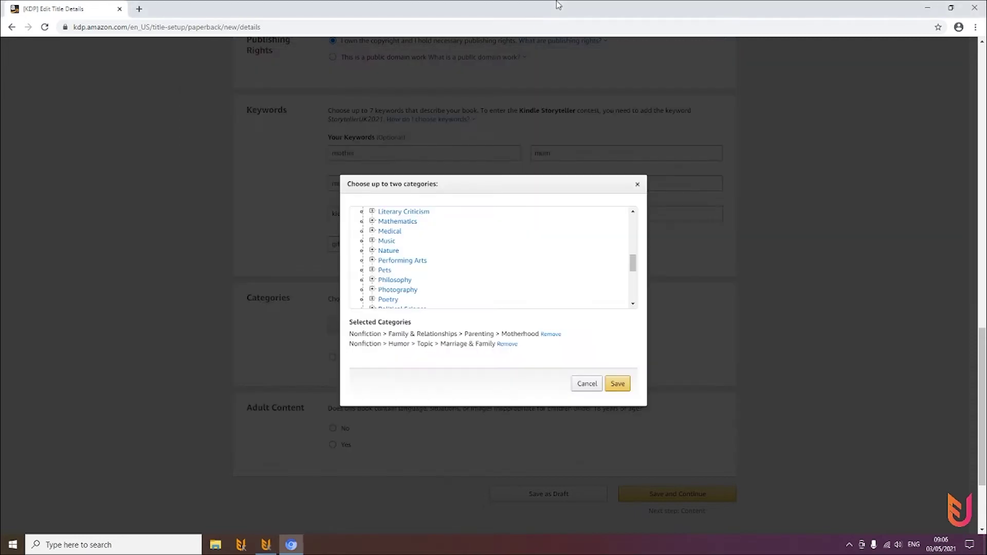
# Bring the Chrome window with the KDP page back to the front
pyautogui.click(559, 5)
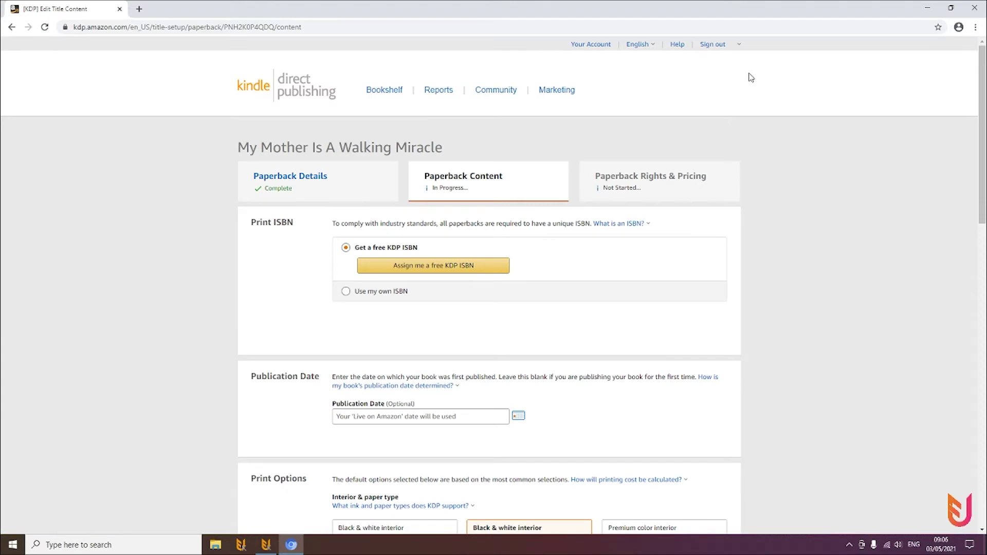
# Request a free KDP ISBN for My Mother Is A Walking Miracle, then check the uploader
pyautogui.press('Return')
pyautogui.press('Return')
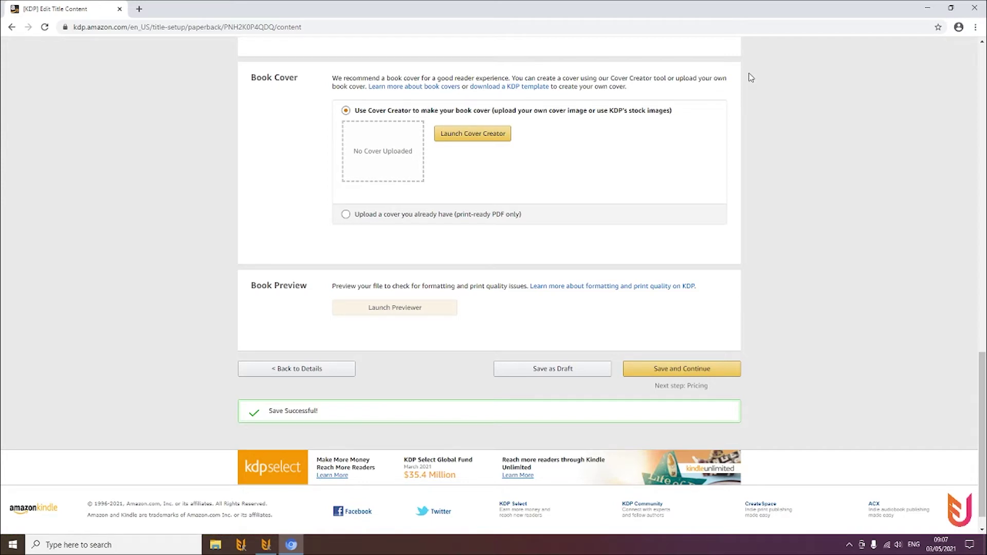
pyautogui.click(266, 544)
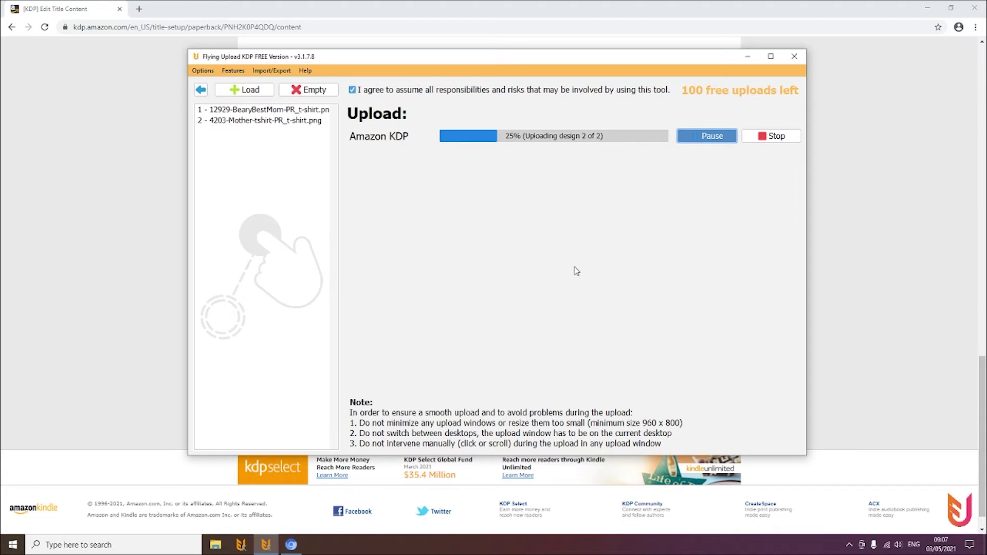
# Hide the Flying Upload window so the KDP Rights & Pricing page shows
pyautogui.click(795, 56)
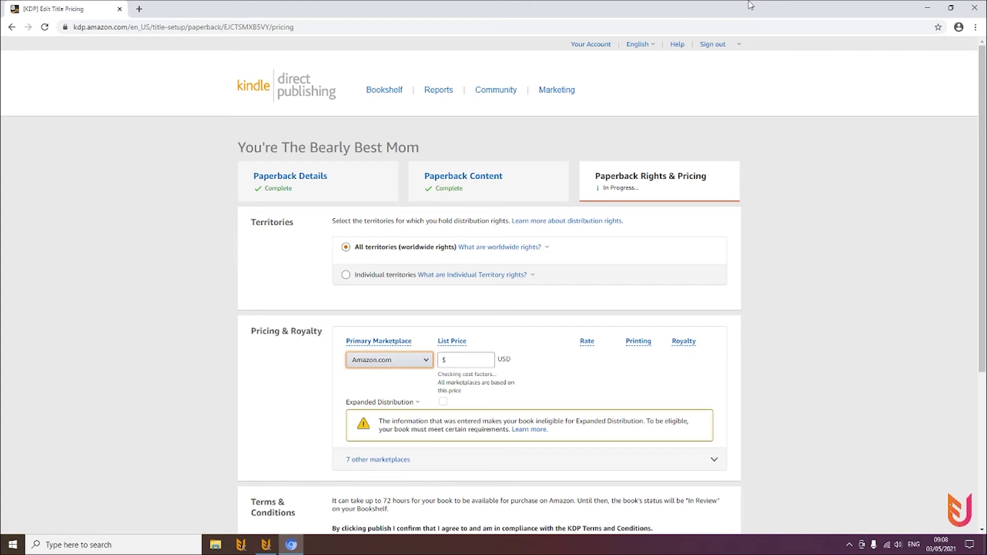
# Set the Amazon.com list price of the paperback to 9.95
pyautogui.press('Tab')
pyautogui.write('9.95')
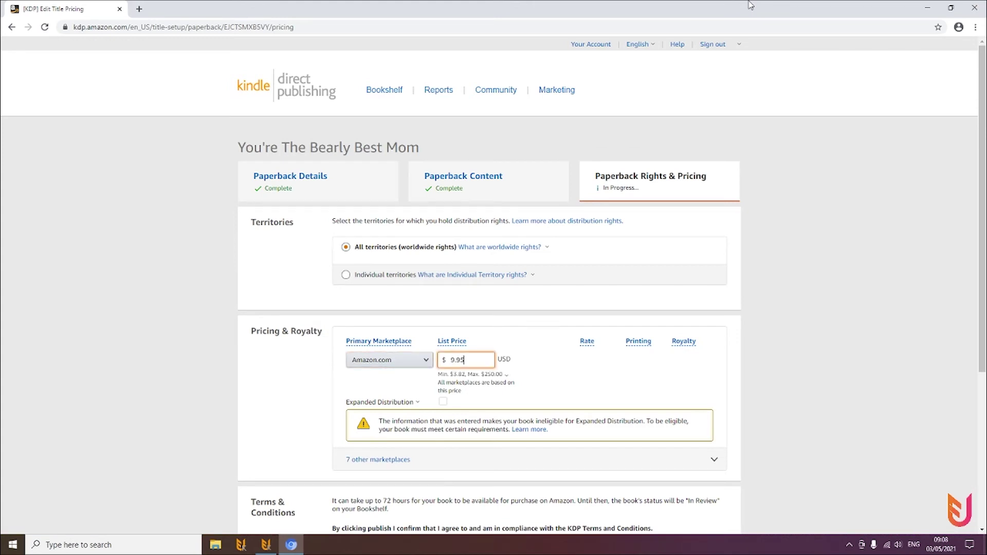
pyautogui.press('Tab')
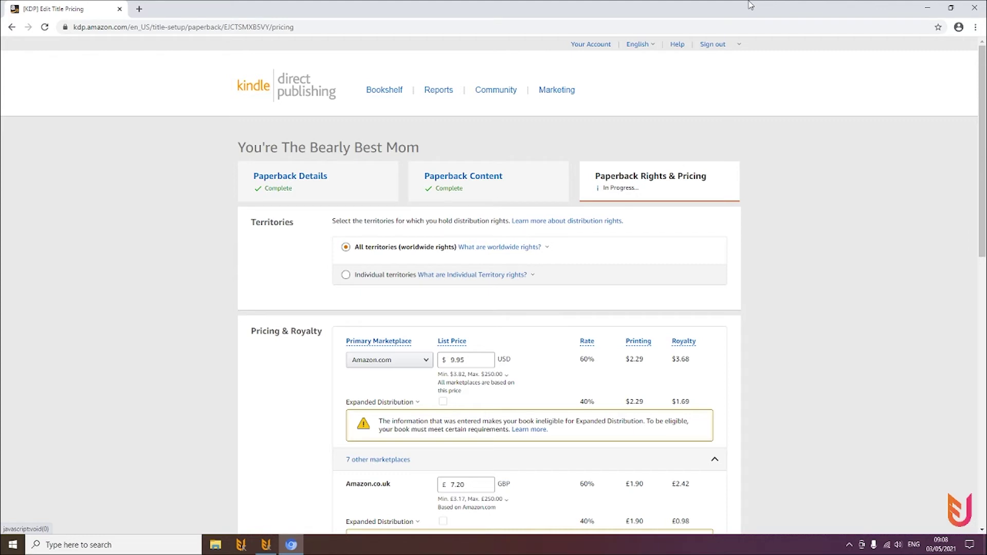
# Price the .co.uk, .de, .fr, .es, .it and .ca marketplaces at 9.95 and publish the paperback
pyautogui.press('Tab')
pyautogui.write('9.95')
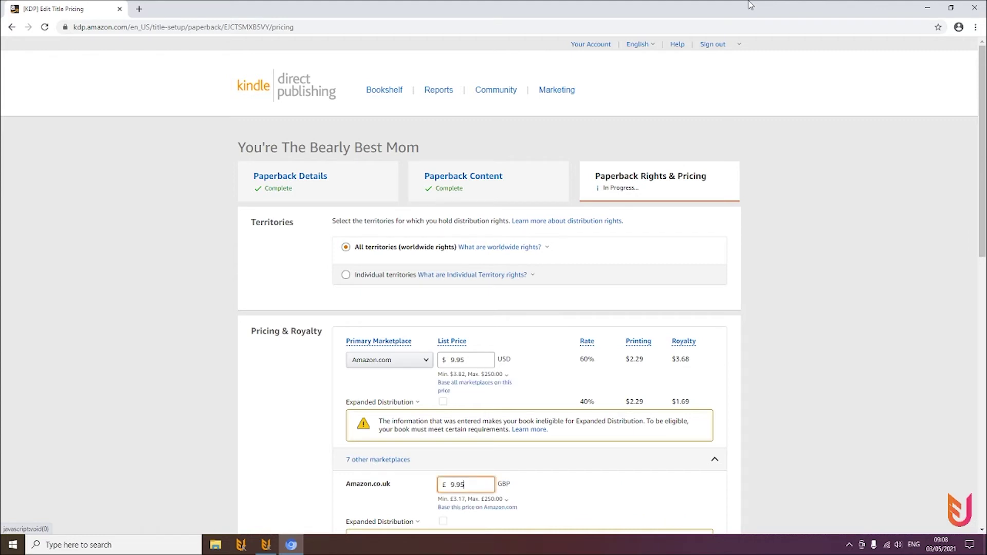
pyautogui.press('Tab')
pyautogui.write('9.95')
pyautogui.press('Tab')
pyautogui.write('9.95')
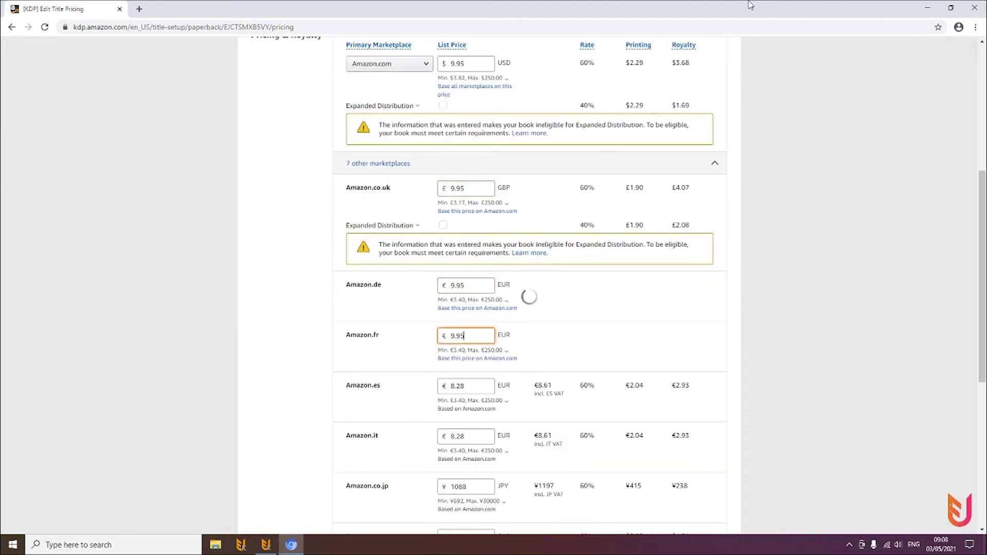
pyautogui.press('Tab')
pyautogui.write('9.95')
pyautogui.press('Tab')
pyautogui.write('9.95')
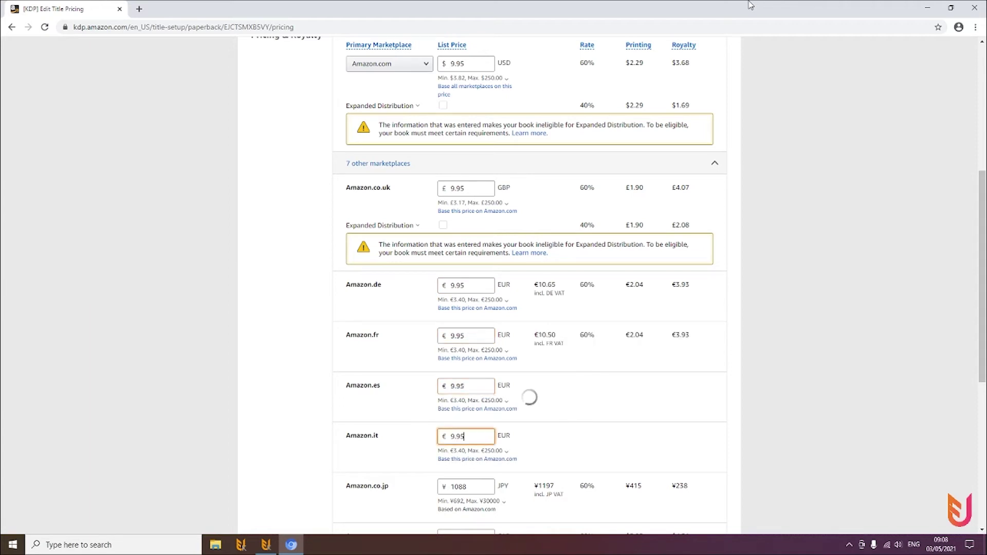
pyautogui.press('Tab')
pyautogui.write('9.95')
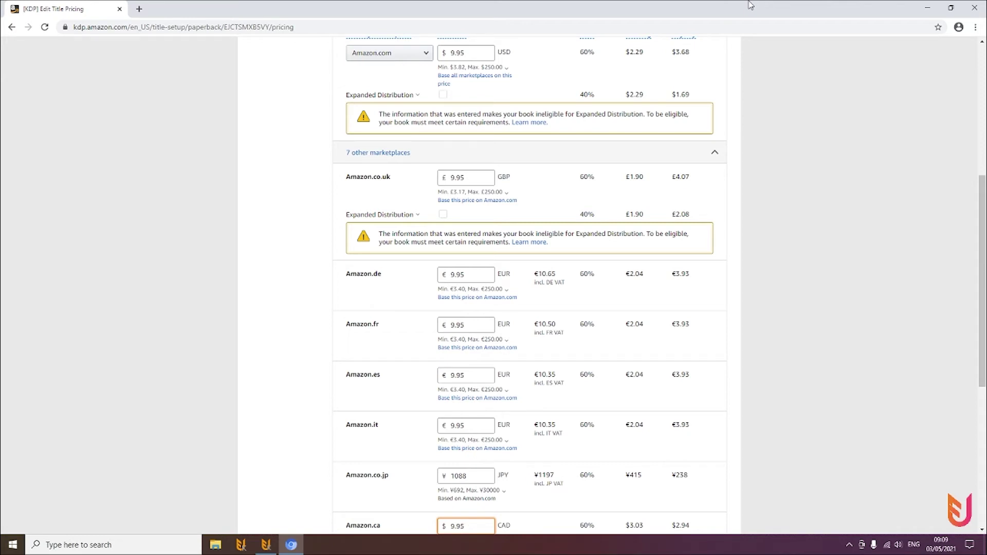
pyautogui.press('Return')
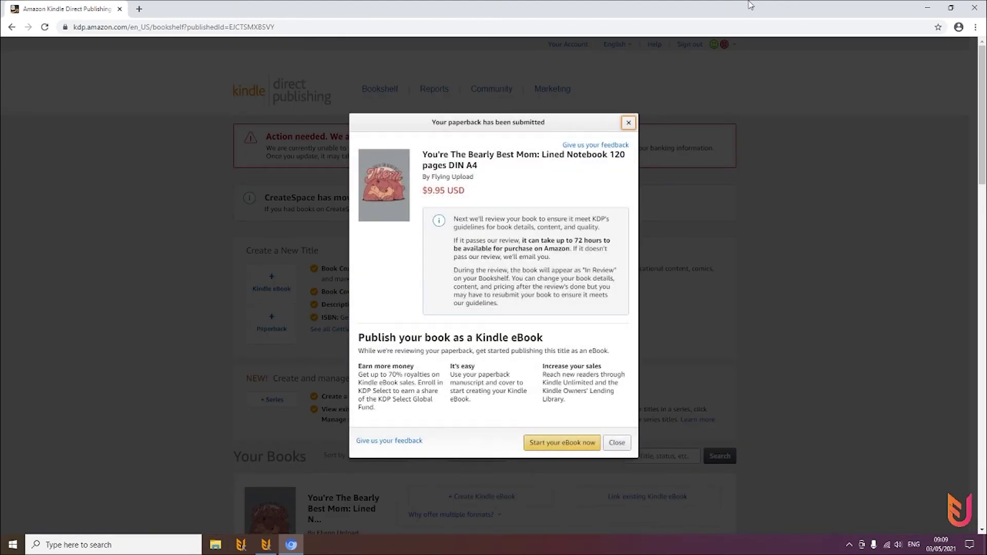
# Dismiss the submitted notice, scroll to Save and Continue on the next title's content page, and restore Flying Upload
pyautogui.press('Escape')
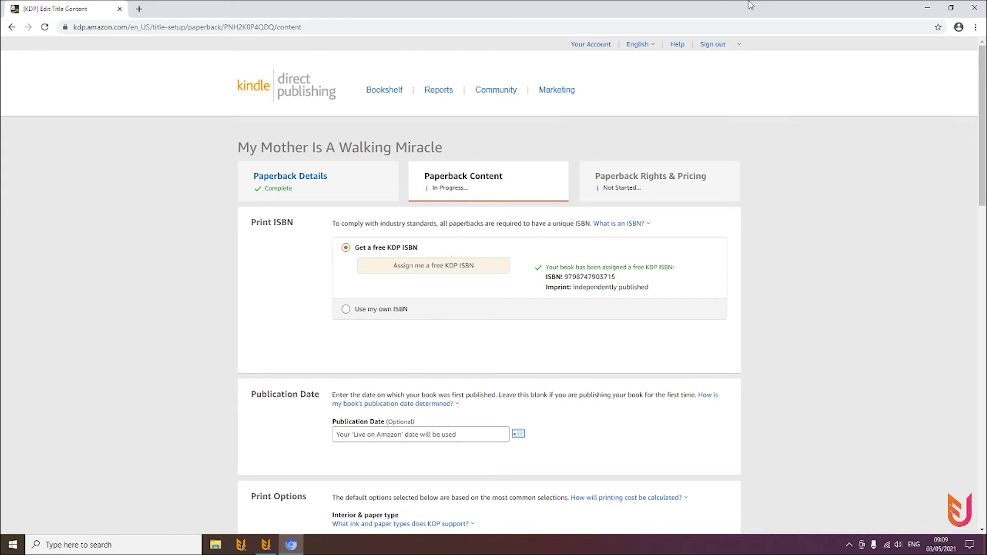
pyautogui.press('End')
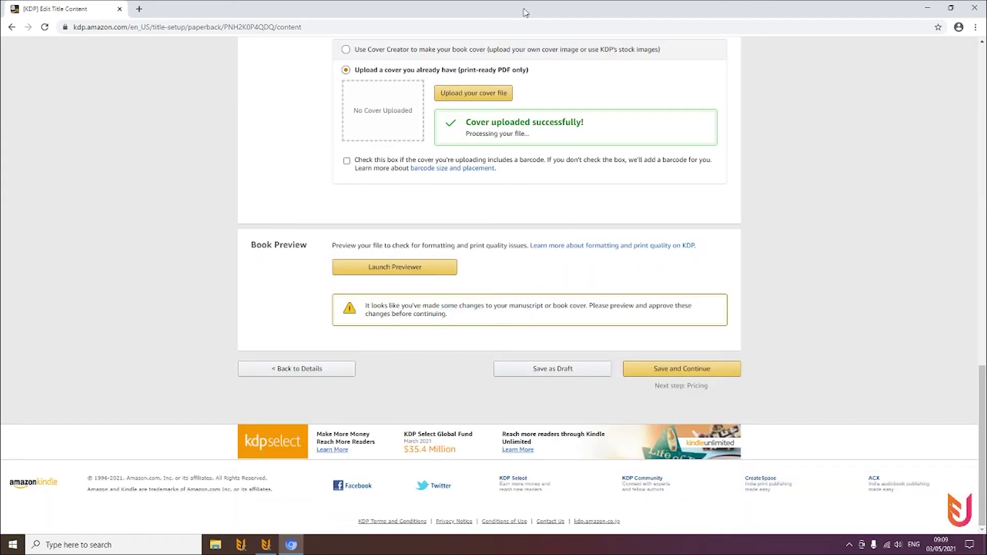
pyautogui.scroll(3, 833, 282)
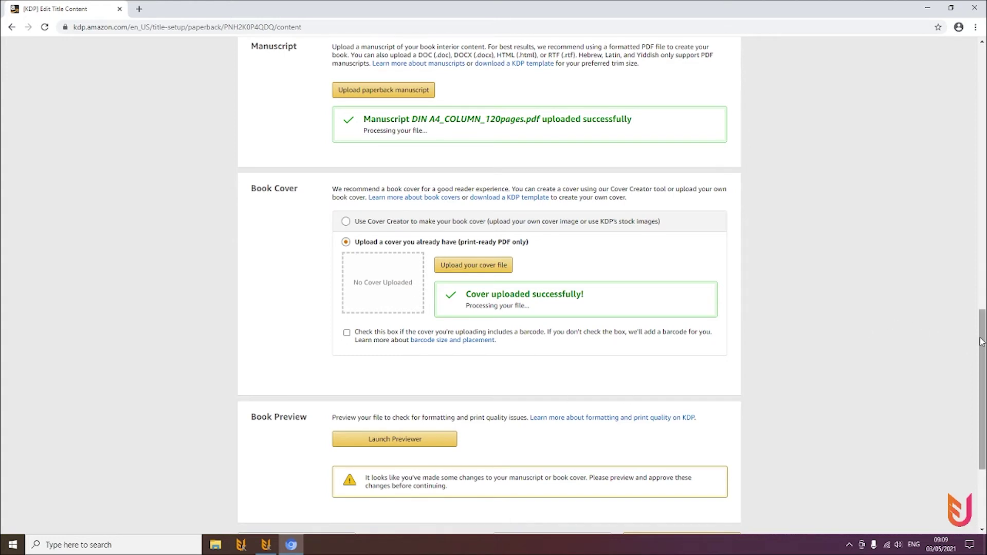
pyautogui.moveTo(978, 343); pyautogui.dragTo(978, 382)
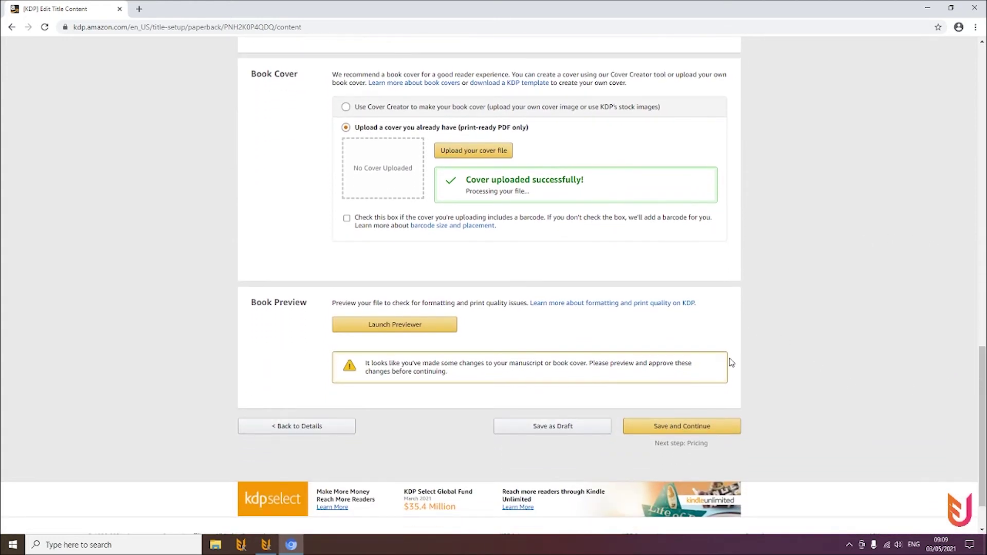
pyautogui.click(268, 547)
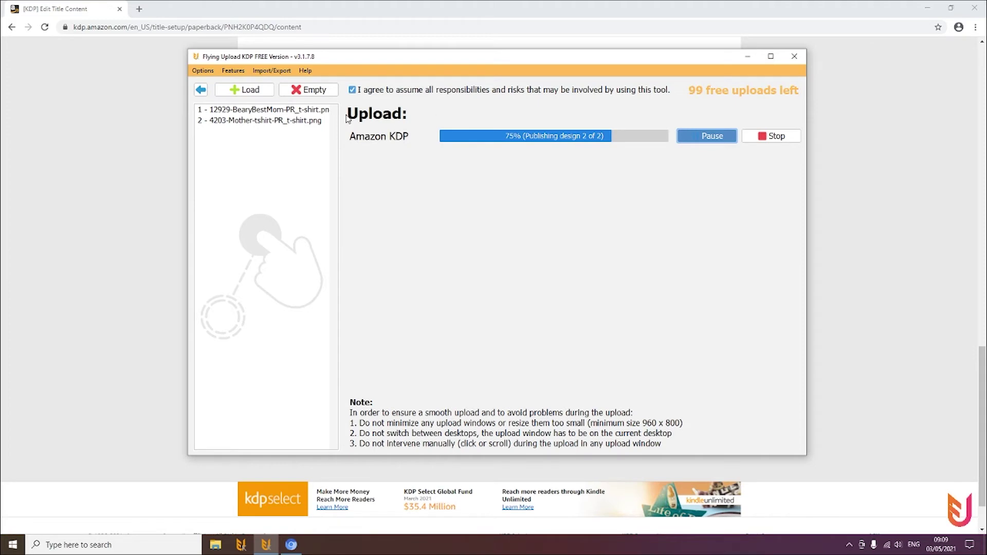
# Open the listing editor and view the Bearly Best Mom and Walking Miracle listings, ending on Bearly Best Mom
pyautogui.click(201, 90)
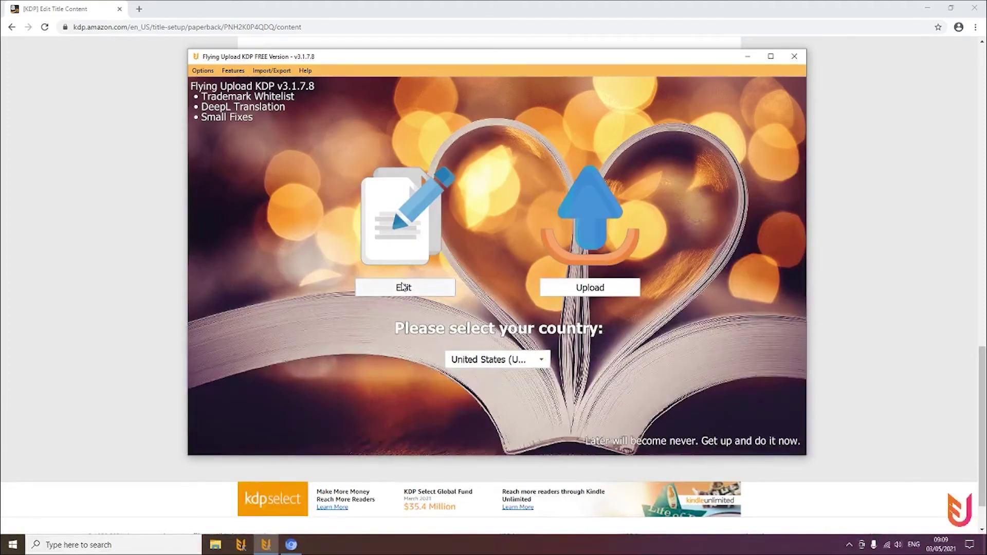
pyautogui.click(404, 284)
pyautogui.click(292, 111)
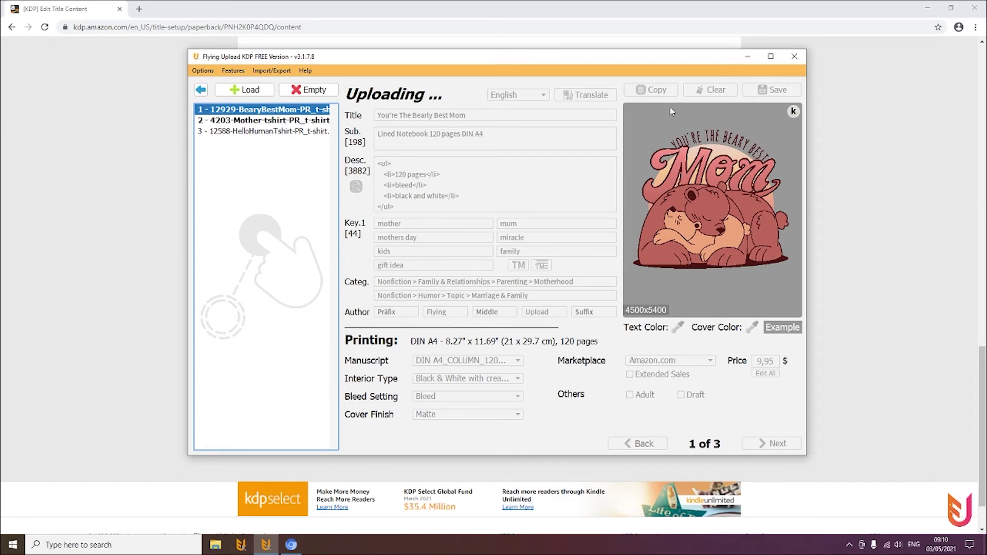
pyautogui.click(319, 122)
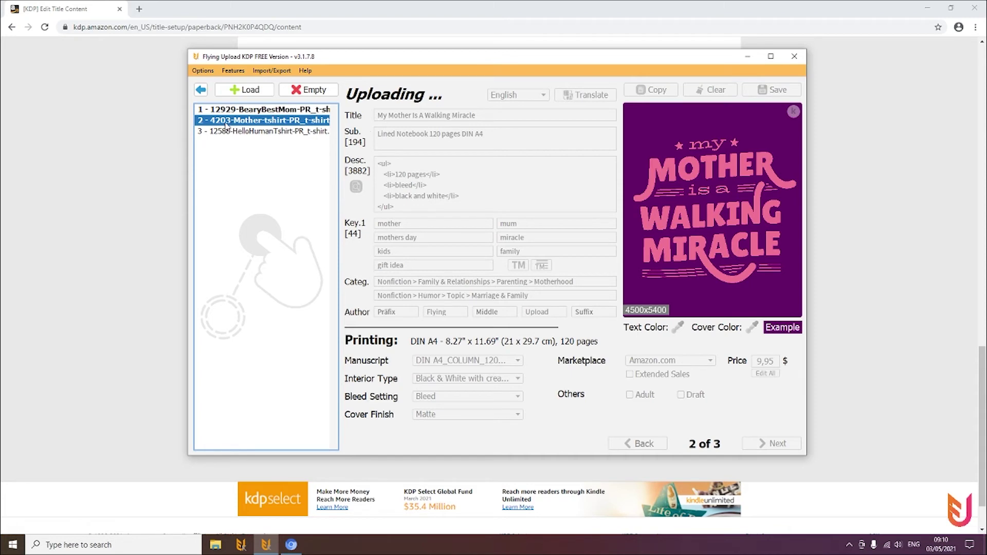
pyautogui.click(260, 110)
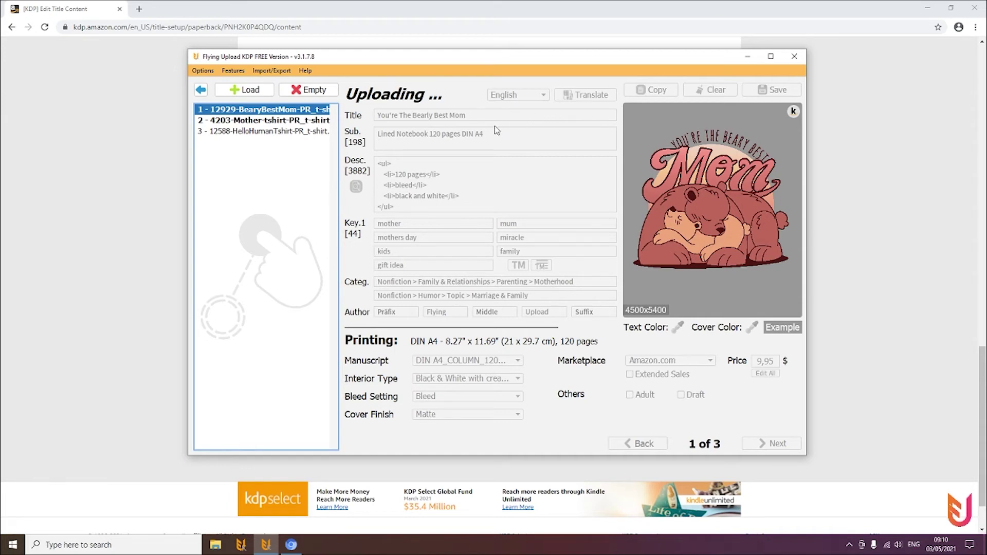
# Look at the Upload Manager under Features, then return to the 75% upload progress view
pyautogui.click(232, 71)
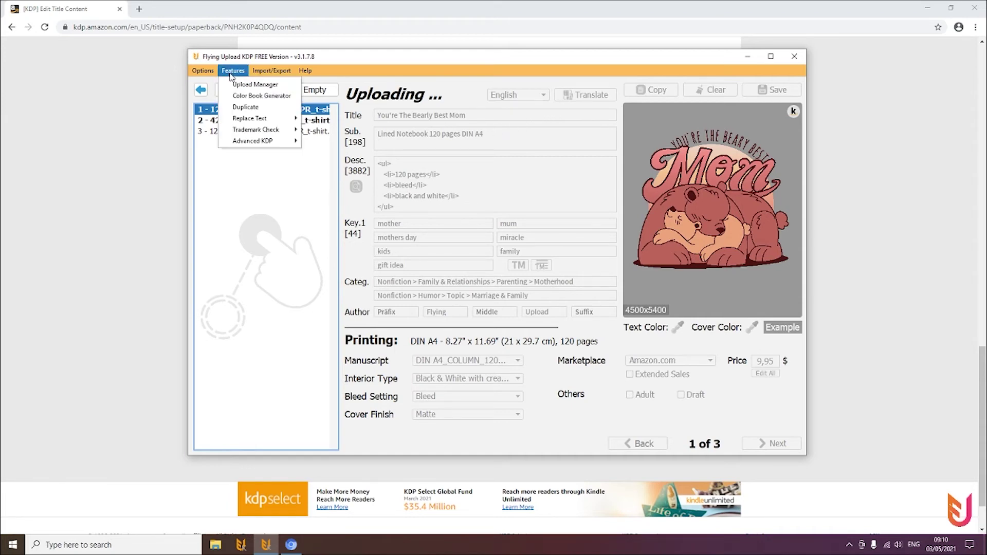
pyautogui.click(242, 83)
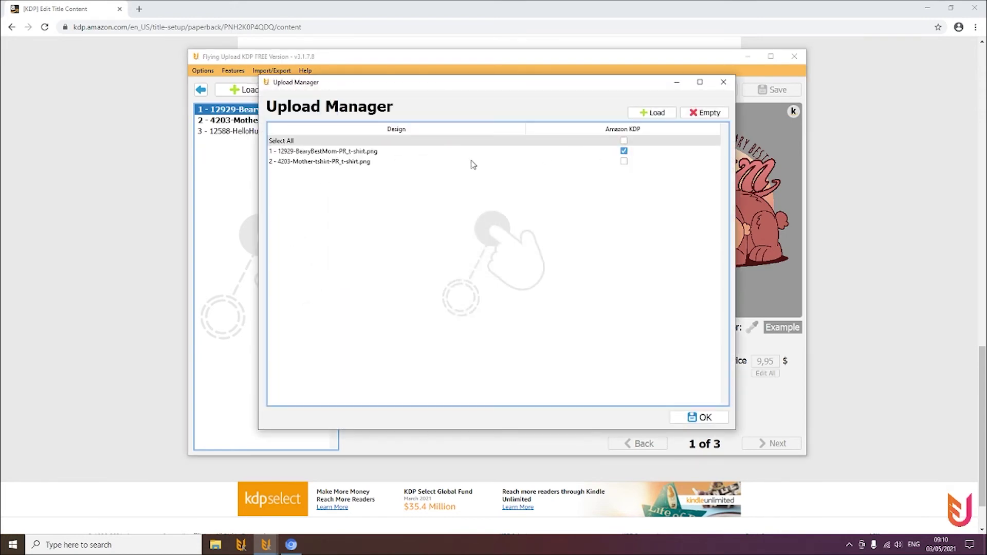
pyautogui.click(724, 82)
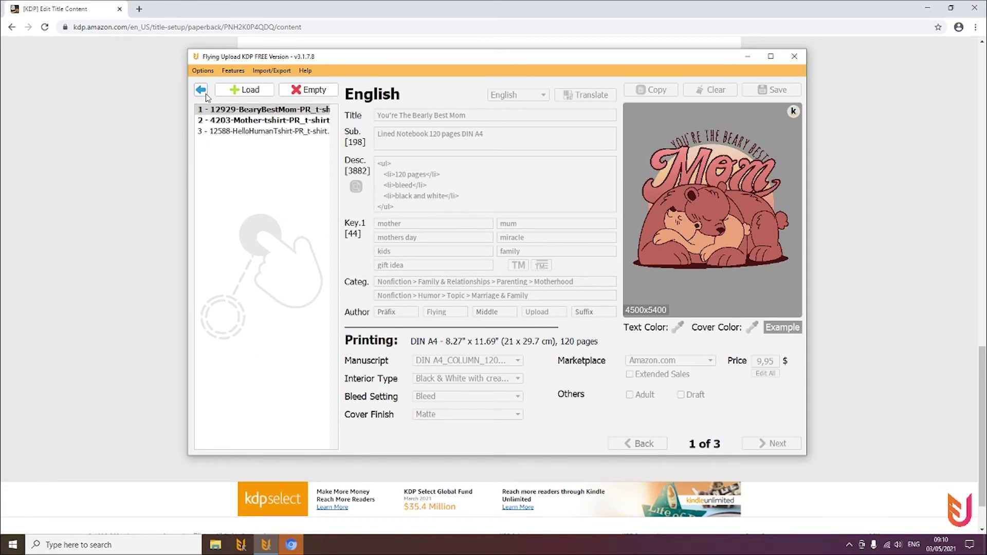
pyautogui.click(202, 92)
pyautogui.click(594, 288)
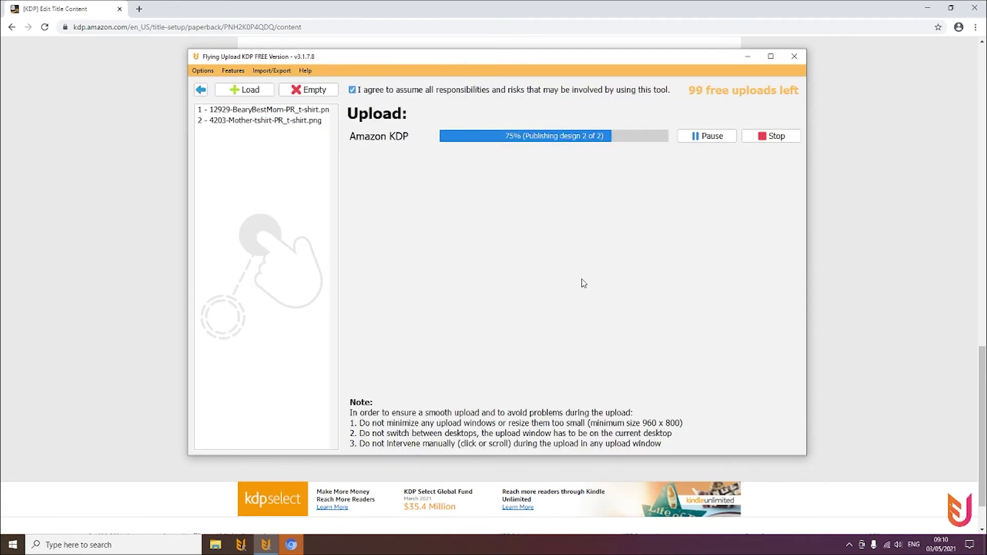
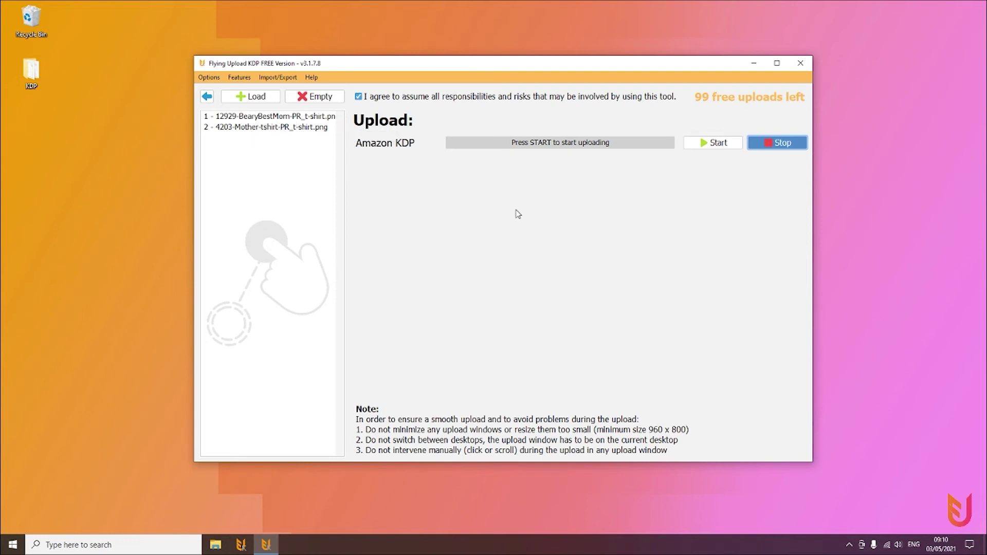
# Start the upload, skip re-uploading BearyBestMom, and resume publishing the unfinished Mother design
pyautogui.click(714, 144)
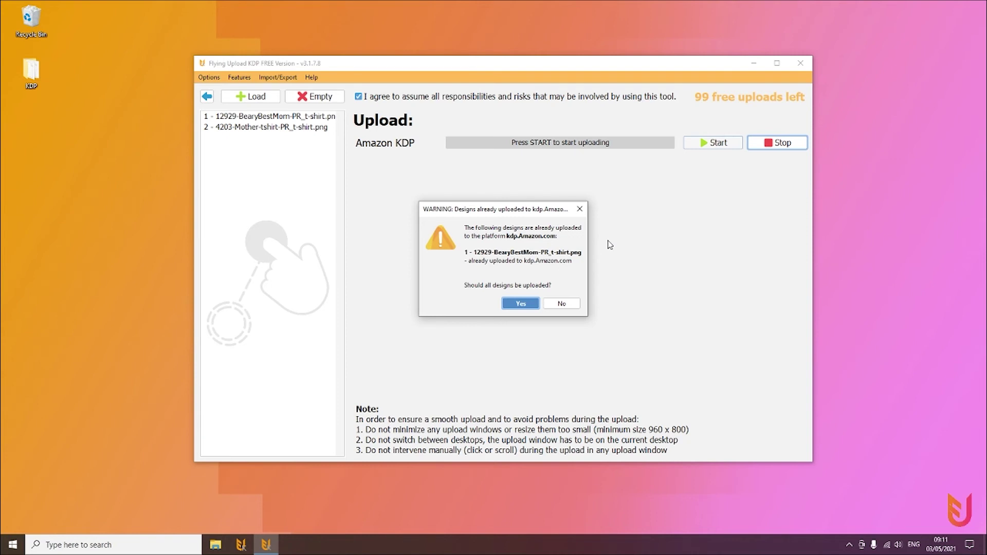
pyautogui.click(562, 305)
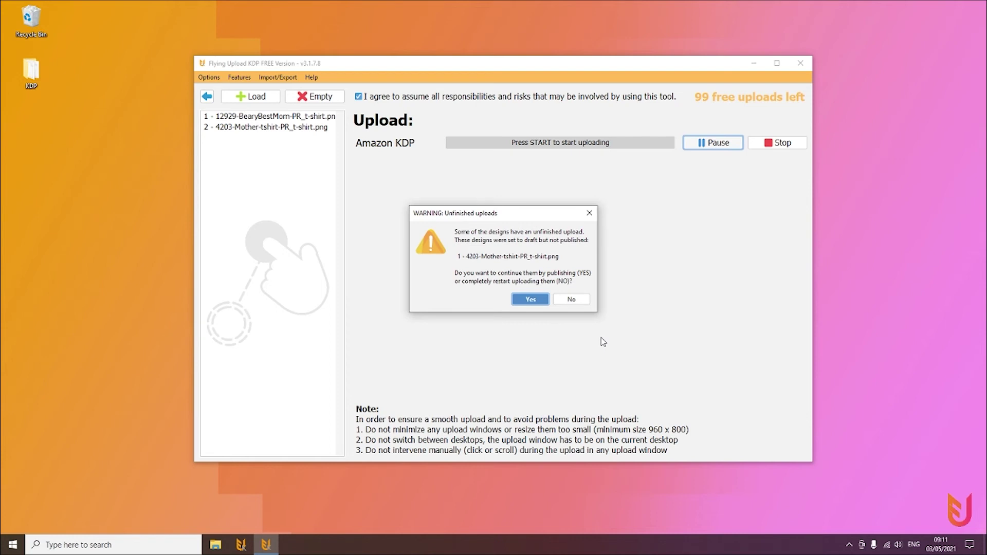
pyautogui.click(535, 300)
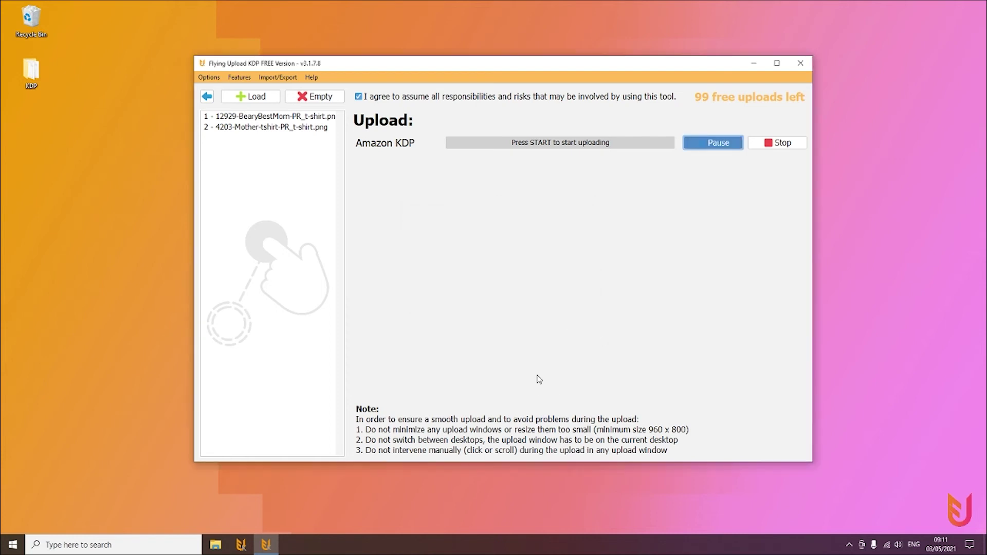
# Track the tool's progress while it completes the Mother paperback's details and content in KDP
pyautogui.click(255, 546)
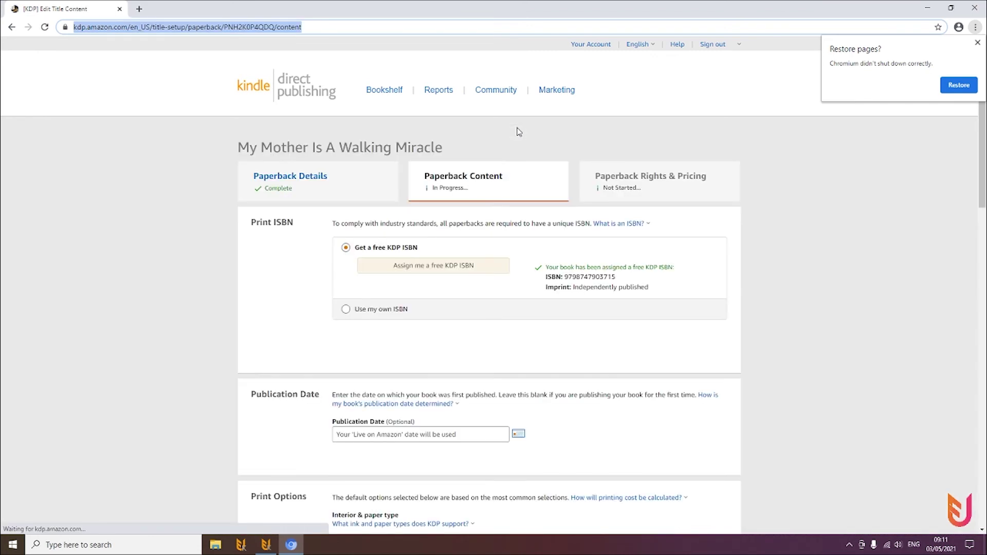
pyautogui.click(266, 544)
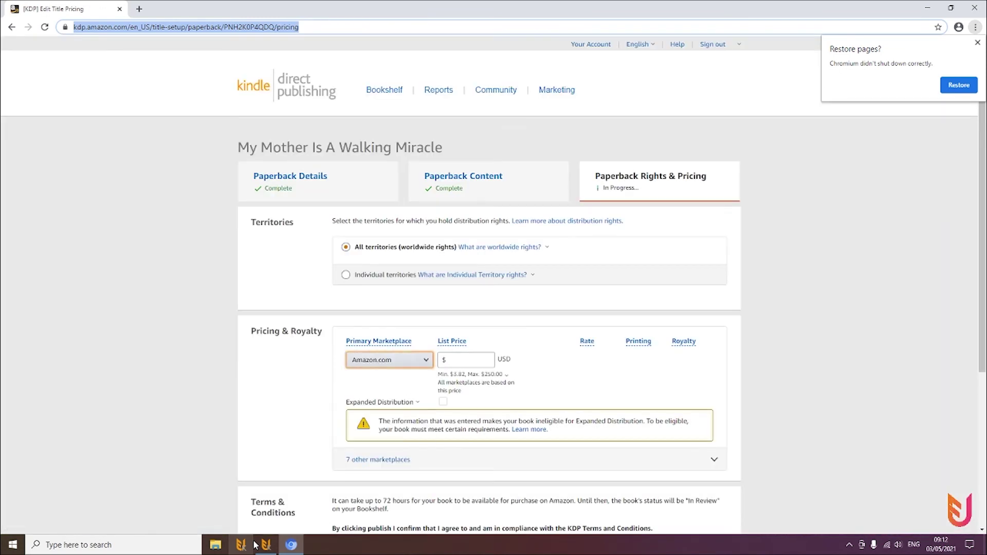
# Set a 9.95 list price on Amazon.com and match it on Amazon.co.uk and Amazon.de
pyautogui.press('Tab')
pyautogui.write('9.95')
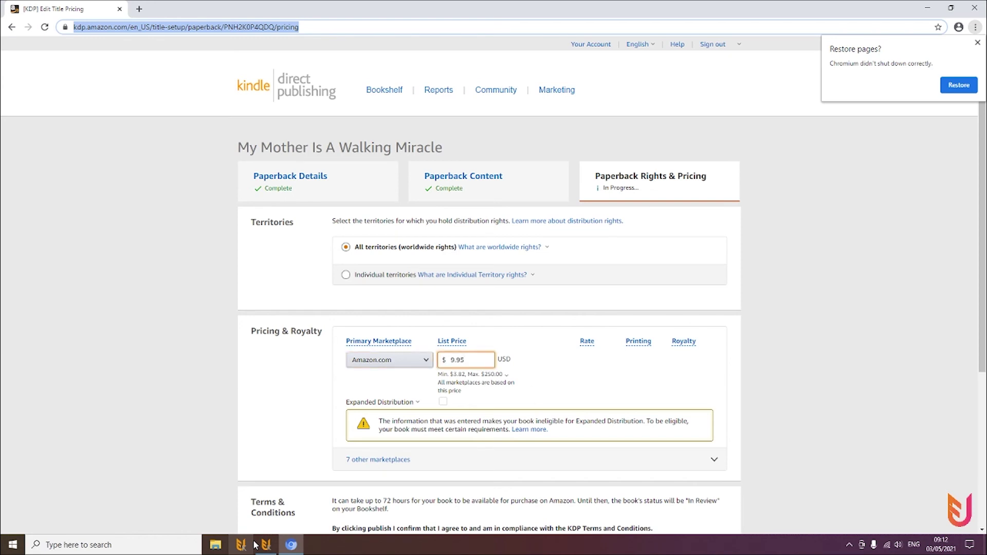
pyautogui.press('Tab')
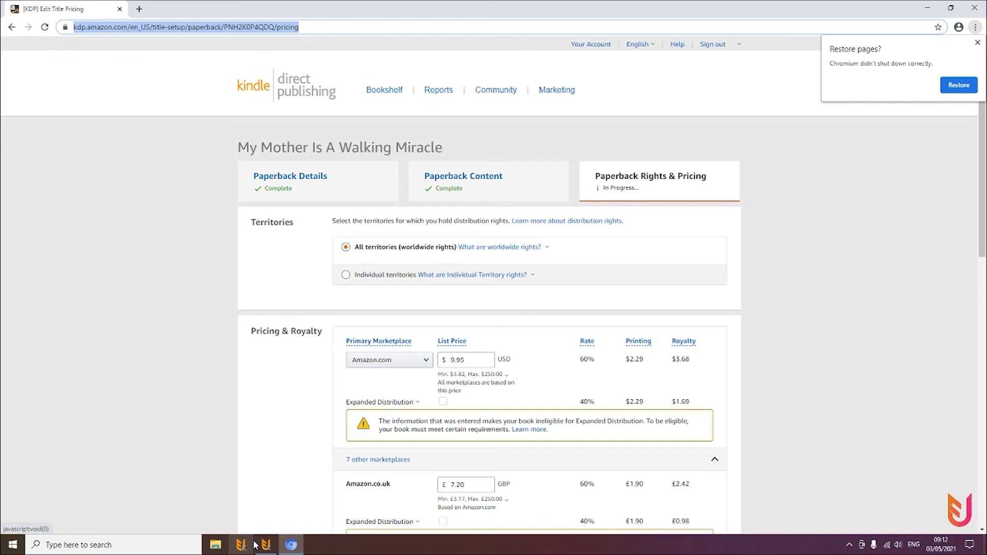
pyautogui.press('Tab')
pyautogui.write('9.95')
pyautogui.press('Tab')
pyautogui.write('9.95')
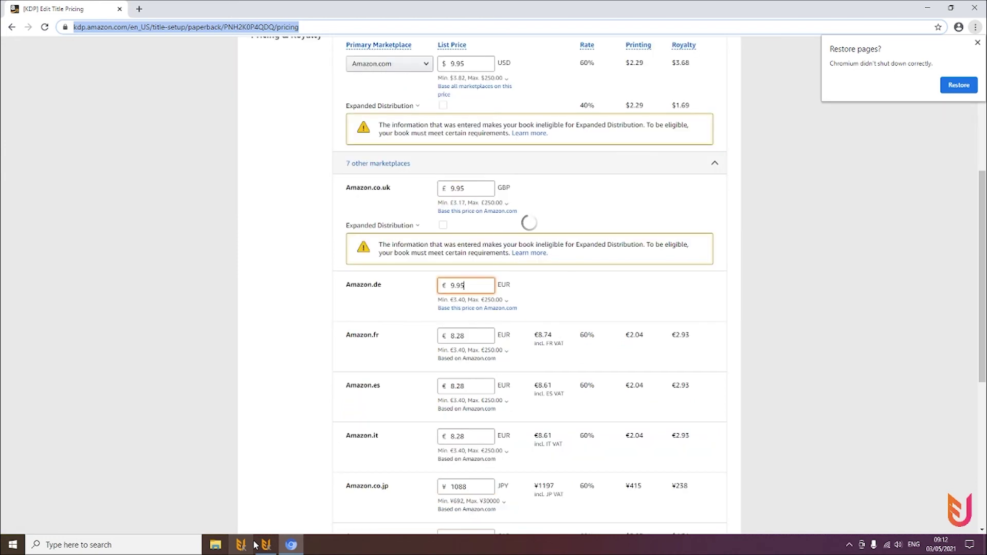
# Price the France, Spain, Italy and Canada marketplaces at 9.95 and publish the paperback
pyautogui.press('Tab')
pyautogui.write('9.95')
pyautogui.press('Tab')
pyautogui.write('9.95')
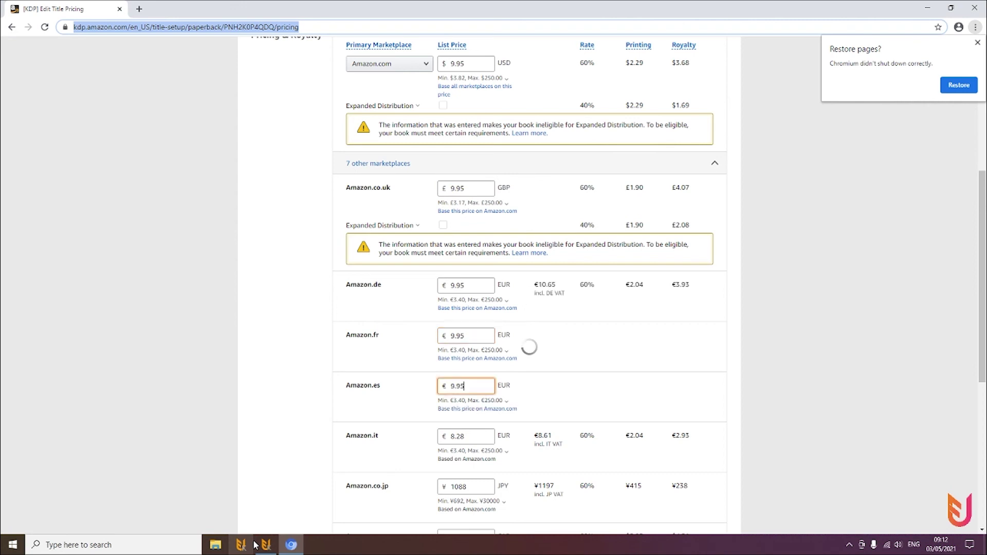
pyautogui.press('Tab')
pyautogui.write('9.95')
pyautogui.press('Tab')
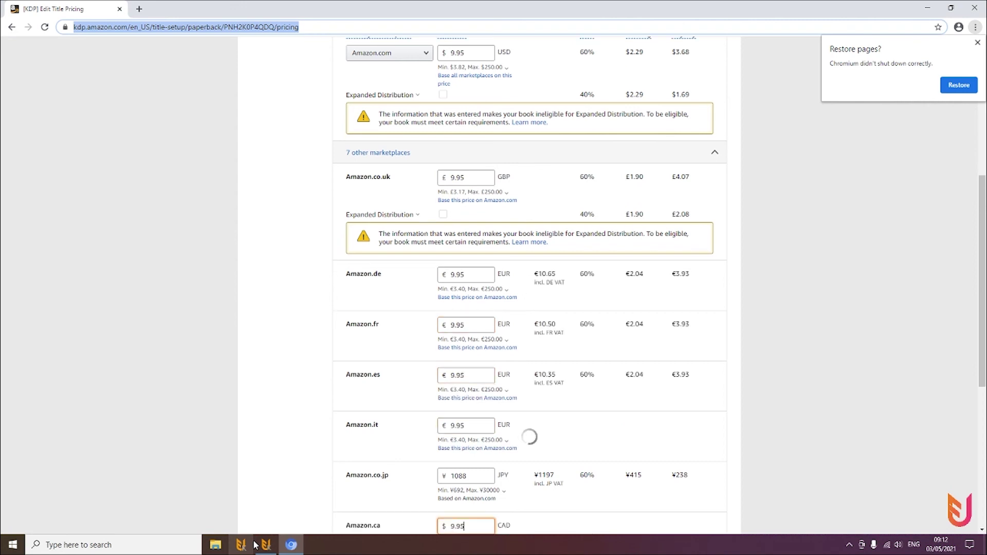
pyautogui.write('9.95')
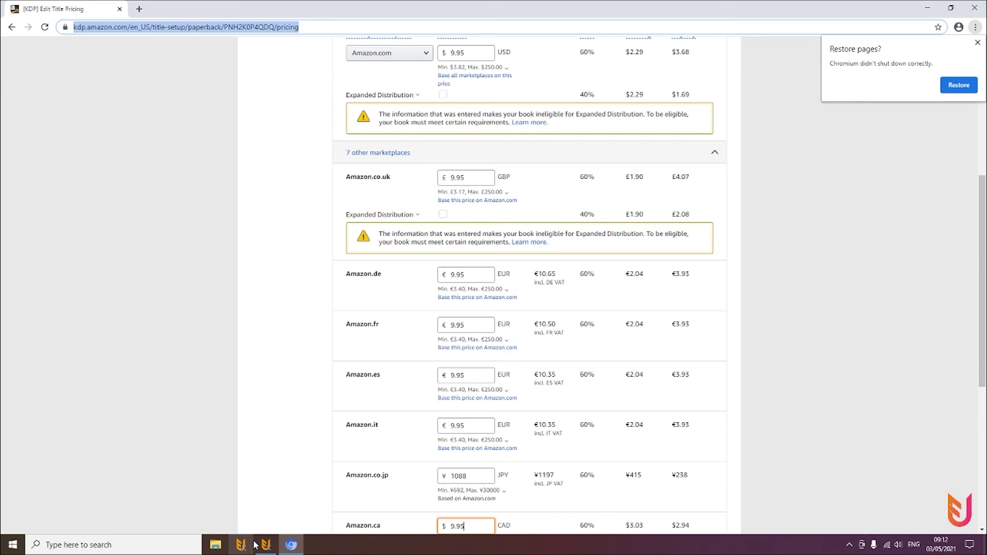
pyautogui.press('Return')
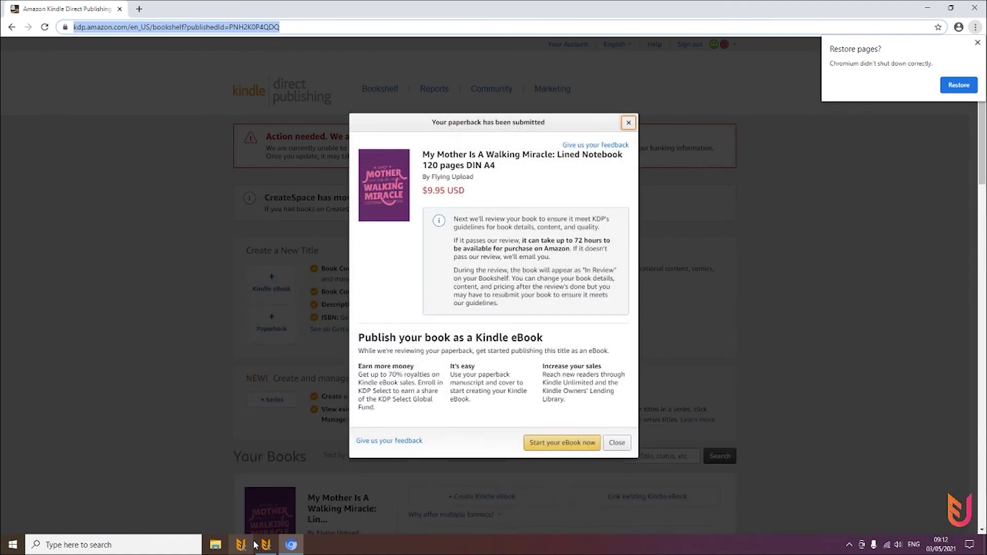
# Dismiss the submission confirmation, reload the bookshelf, and check the upload report and tool progress
pyautogui.press('Escape')
pyautogui.press('Return')
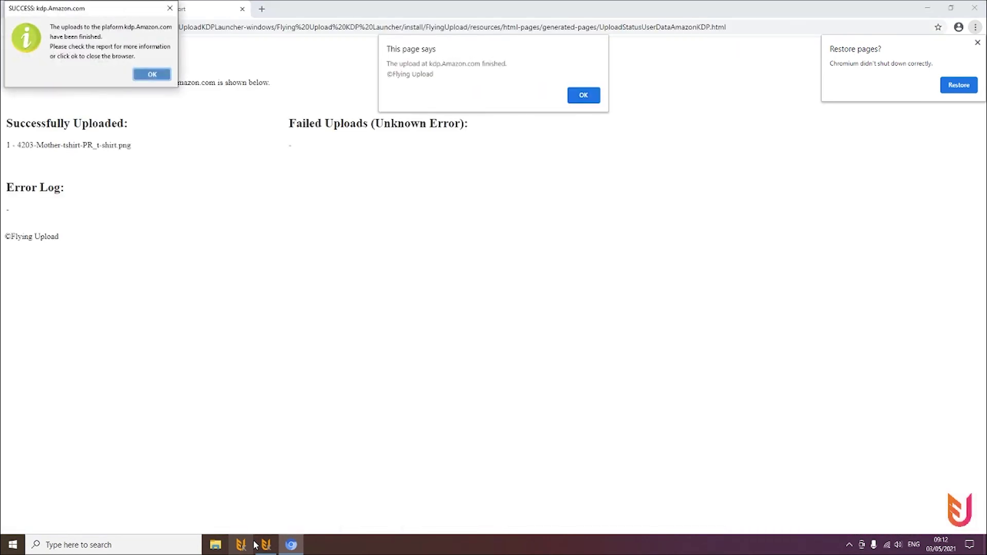
pyautogui.click(152, 341)
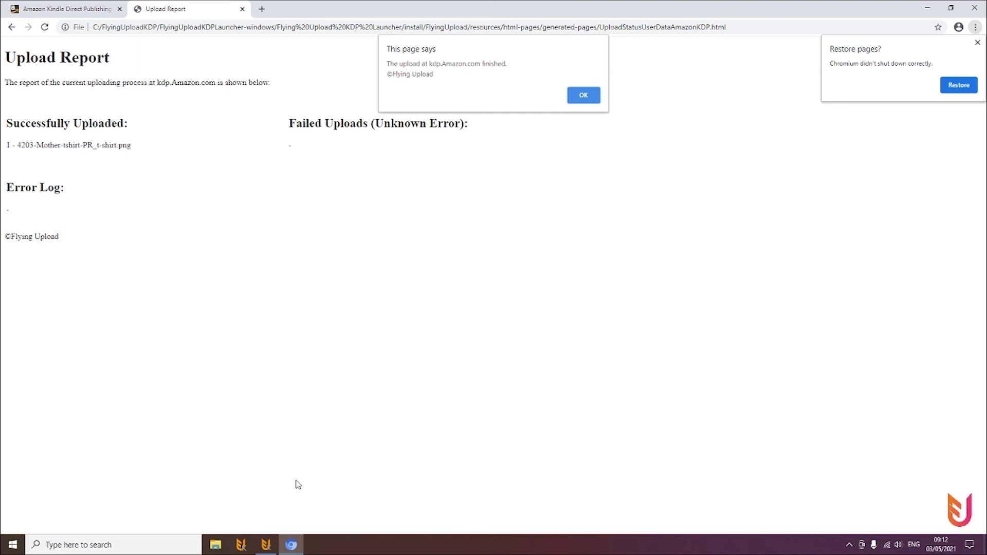
pyautogui.click(267, 542)
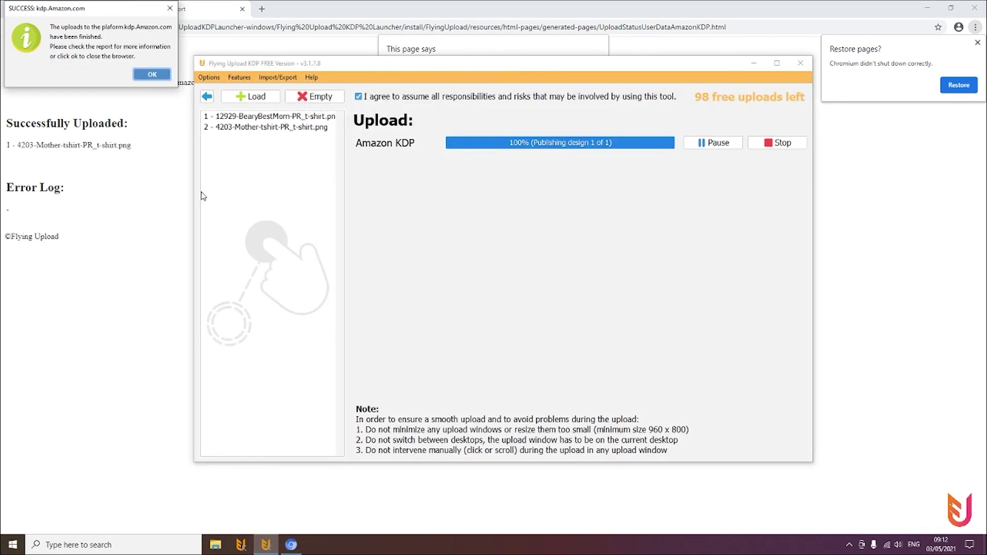
# Confirm both notebooks show In Review at $9.95, then acknowledge the tool's SUCCESS message
pyautogui.click(181, 201)
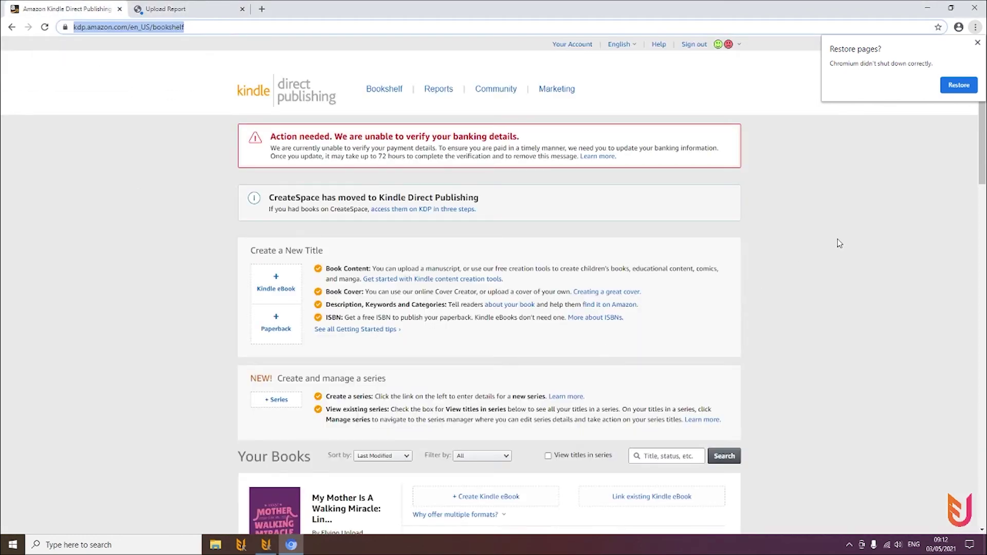
pyautogui.moveTo(981, 175); pyautogui.dragTo(978, 202)
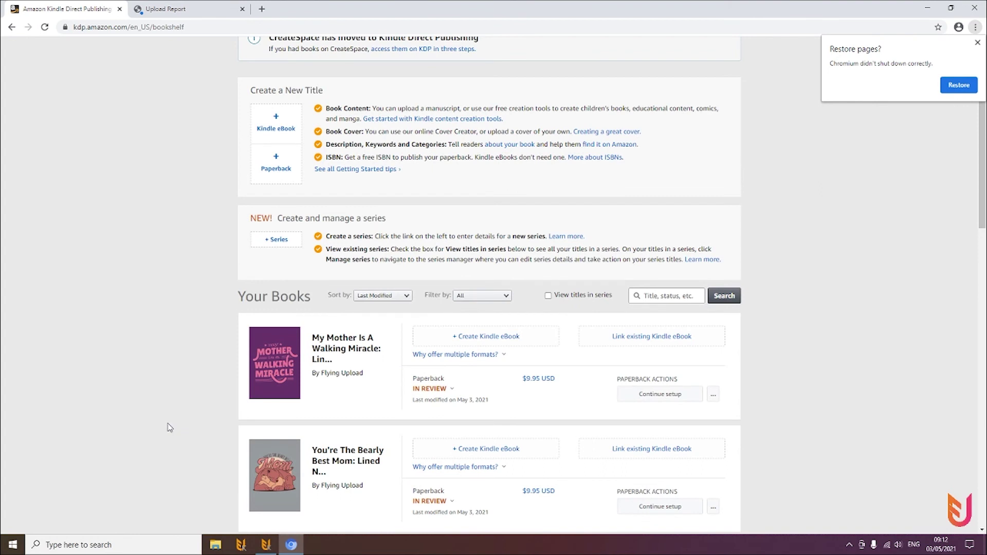
pyautogui.click(265, 544)
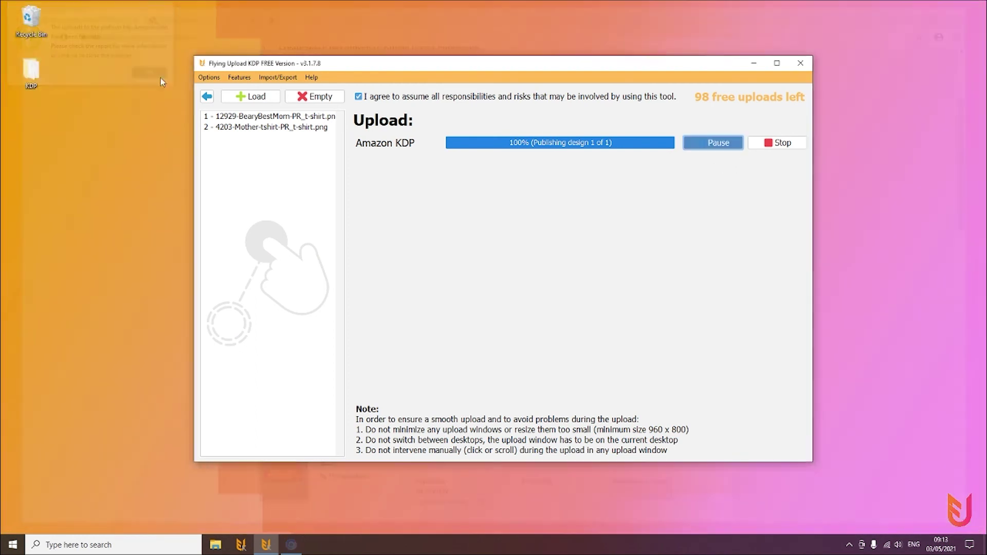
pyautogui.click(152, 74)
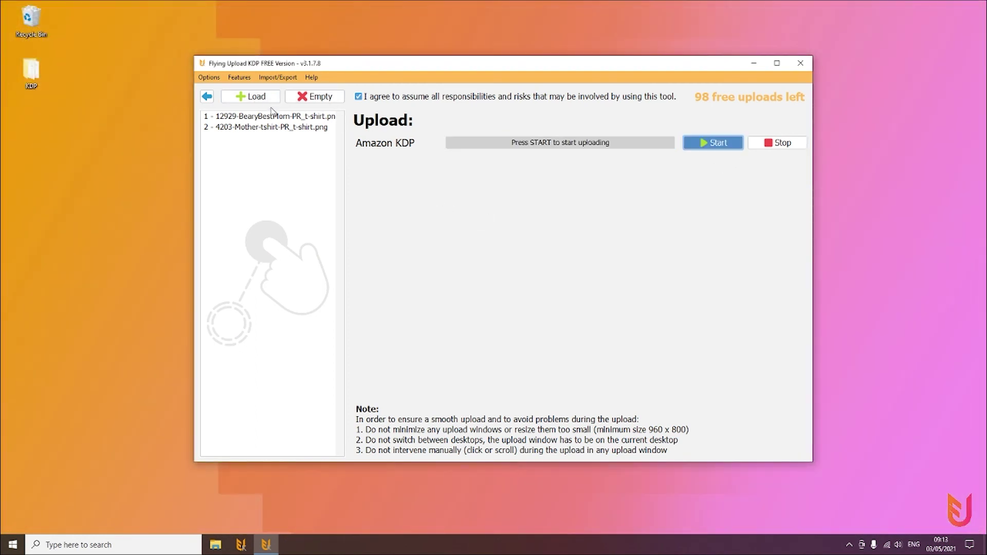
# Look at the Upload Manager from the Features menu, then return to the start screen
pyautogui.click(232, 78)
pyautogui.click(251, 92)
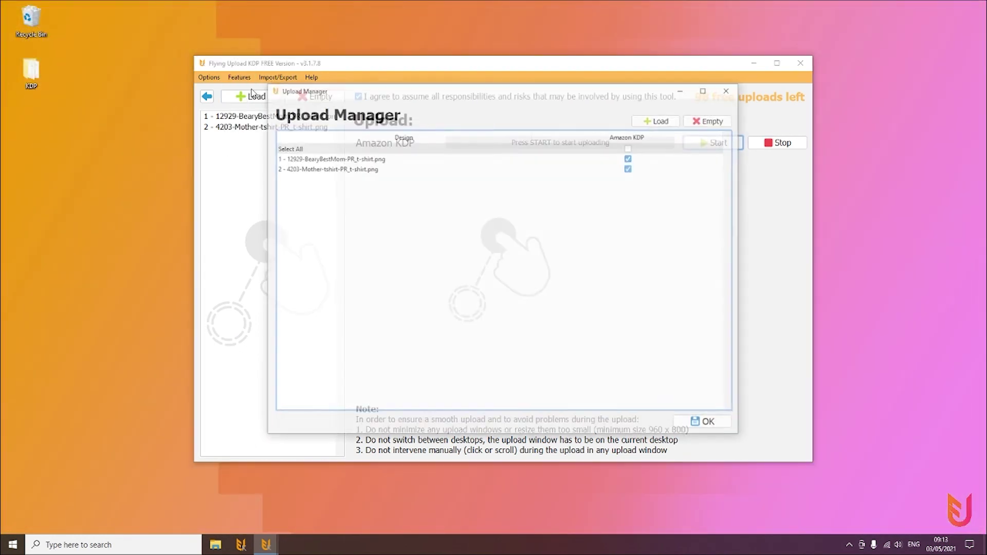
pyautogui.click(730, 89)
pyautogui.click(207, 96)
# In the design editor, view the Mother design, then the You're The Bearly Best Mom notebook
pyautogui.click(386, 291)
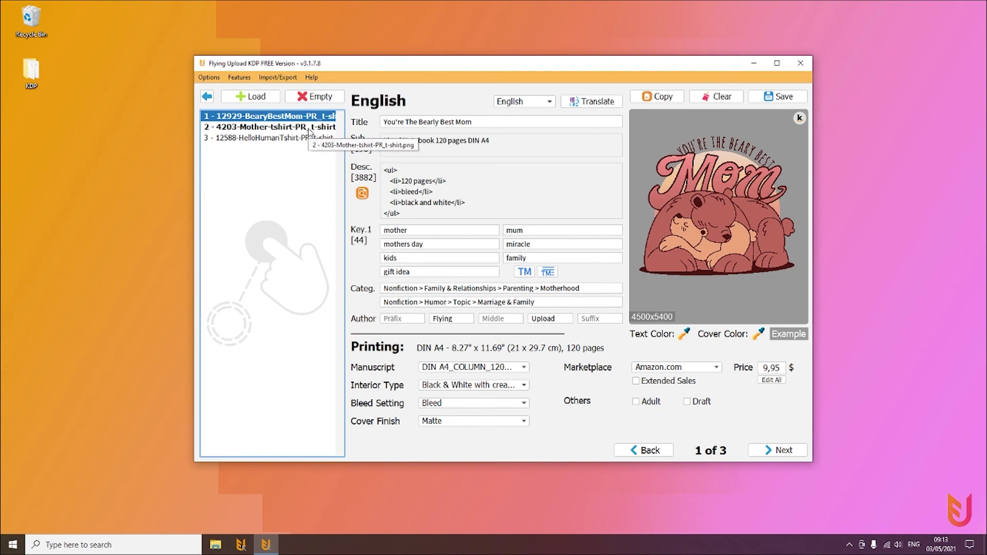
pyautogui.click(310, 128)
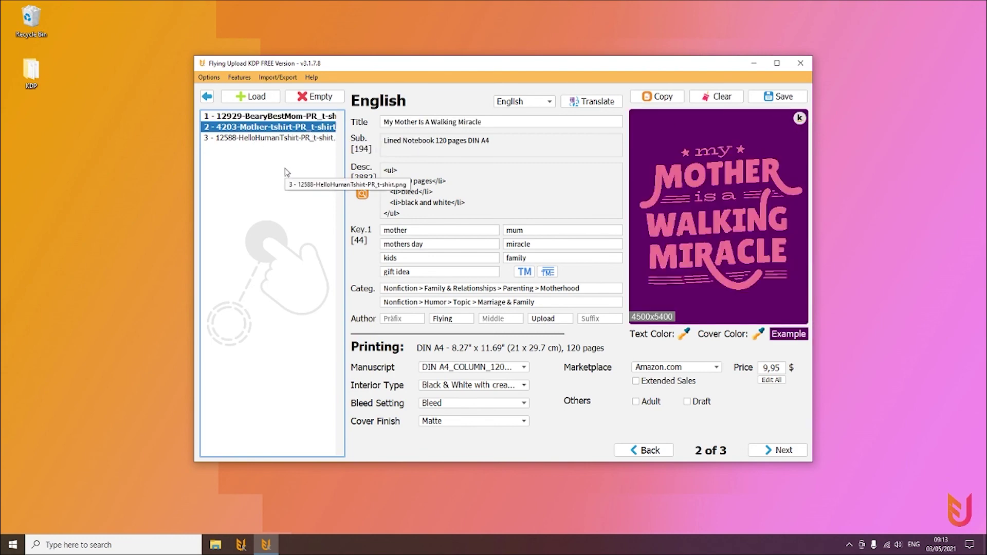
pyautogui.click(206, 98)
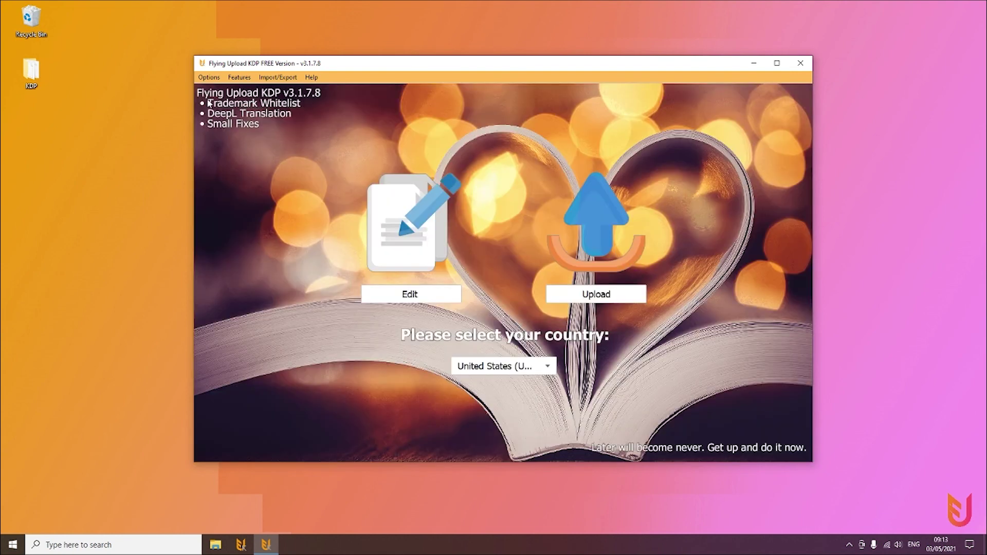
pyautogui.click(452, 296)
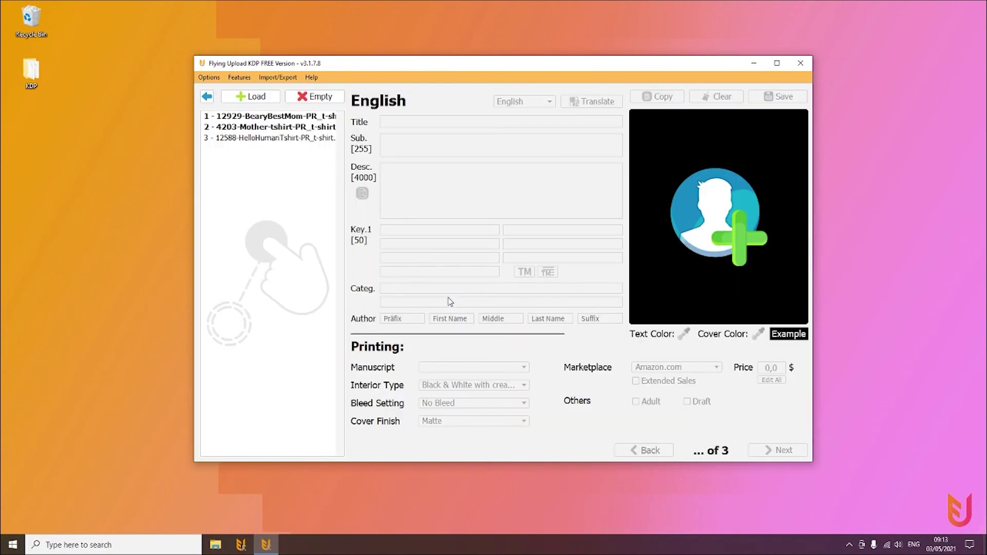
pyautogui.click(318, 118)
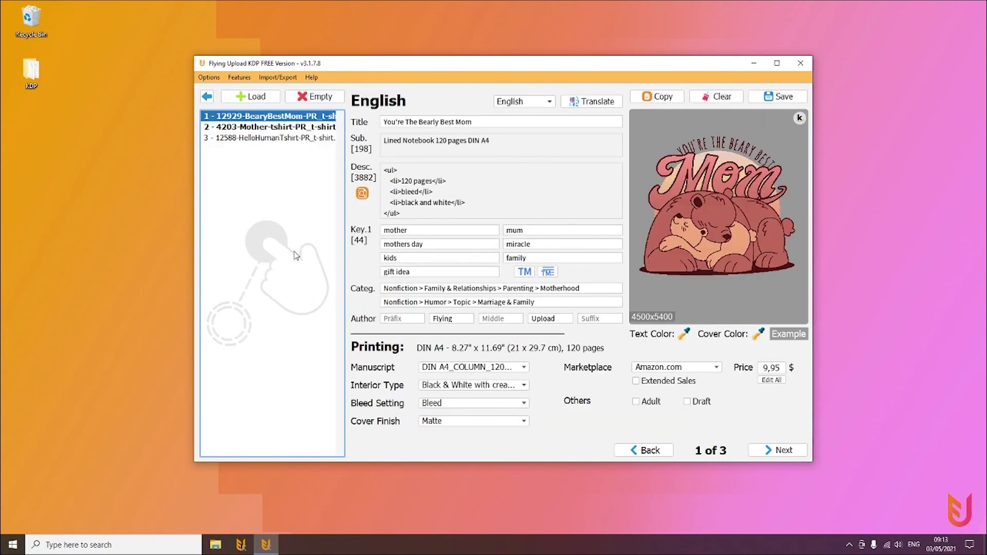